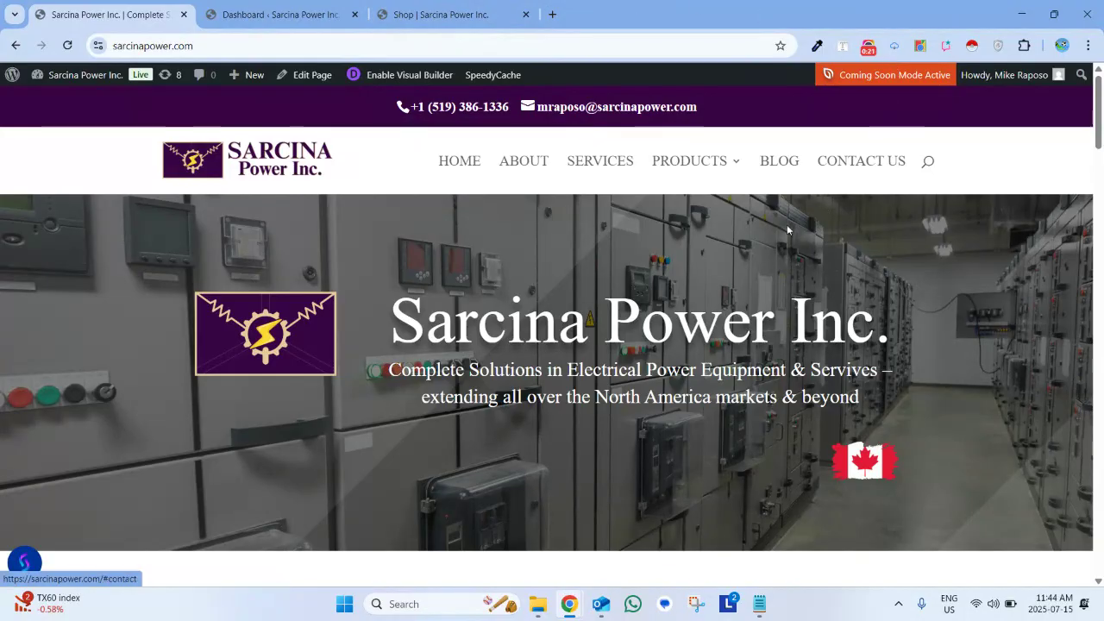
Review the website's home page, its admin dashboard, and the number of products listed on the shop page
{"action": "mouse_move", "coordinate": [720, 164]}
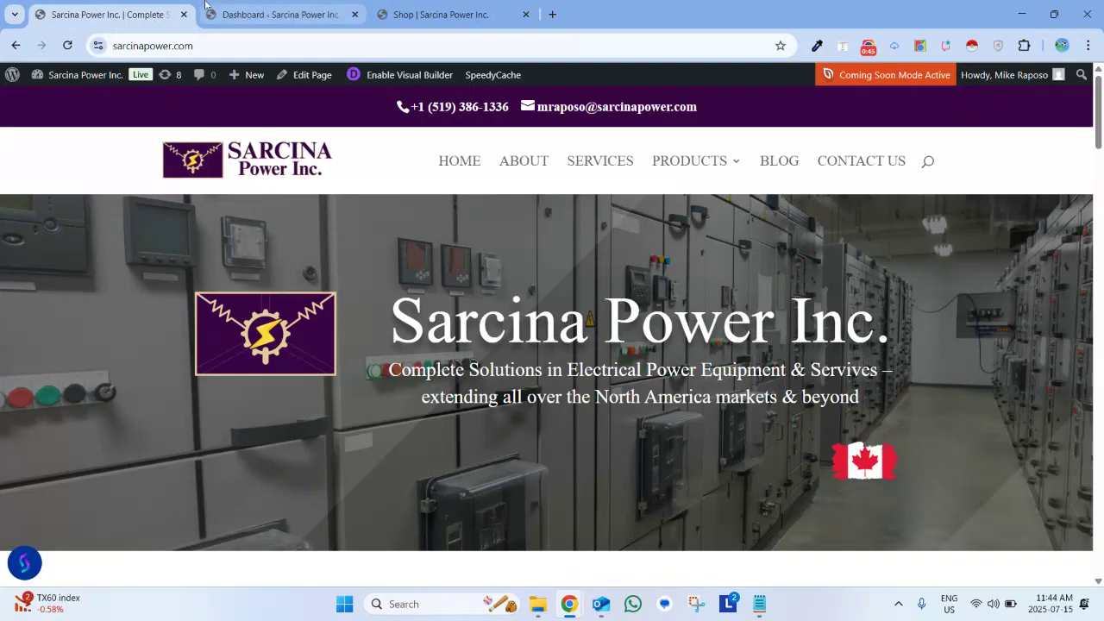
{"action": "left_click", "coordinate": [246, 3]}
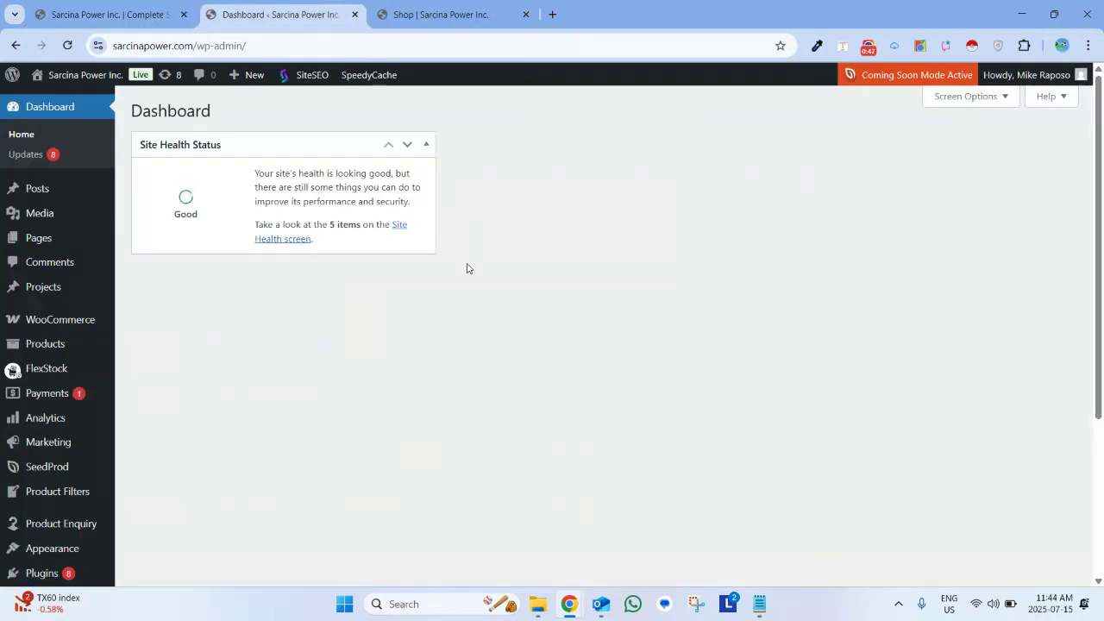
{"action": "left_click", "coordinate": [436, 5]}
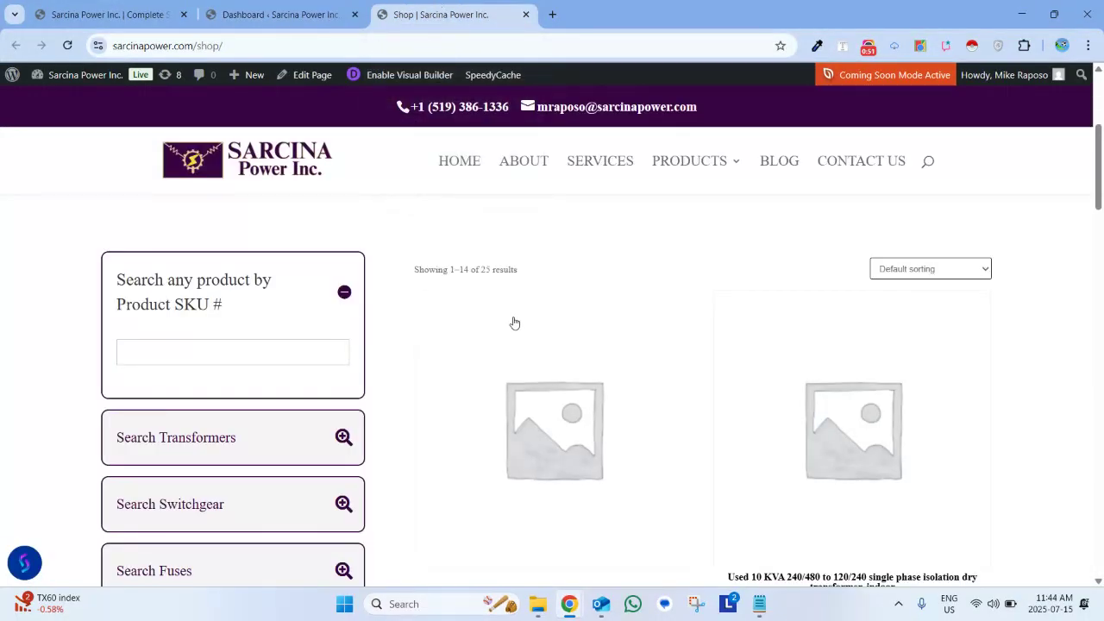
{"action": "scroll", "coordinate": [514, 345], "scroll_direction": "down", "scroll_amount": 2}
{"action": "scroll", "coordinate": [515, 345], "scroll_direction": "up", "scroll_amount": 2}
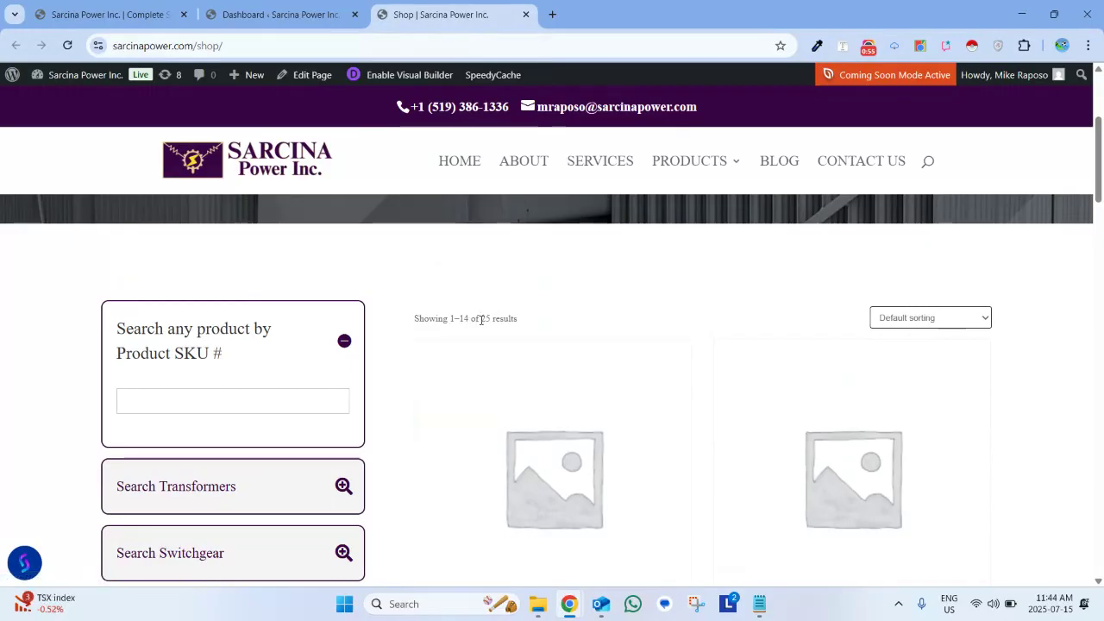
{"action": "left_click_drag", "start_coordinate": [482, 319], "coordinate": [522, 320]}
{"action": "left_click", "coordinate": [533, 322]}
{"action": "left_click", "coordinate": [107, 6]}
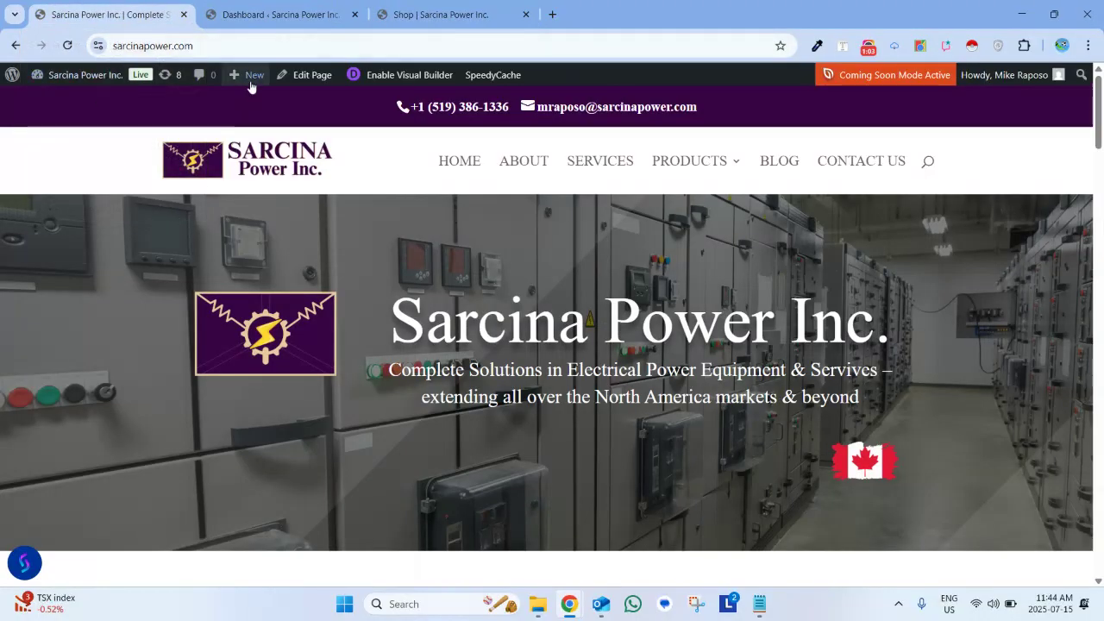
Start adding a new product from the site's admin dashboard
{"action": "mouse_move", "coordinate": [244, 79]}
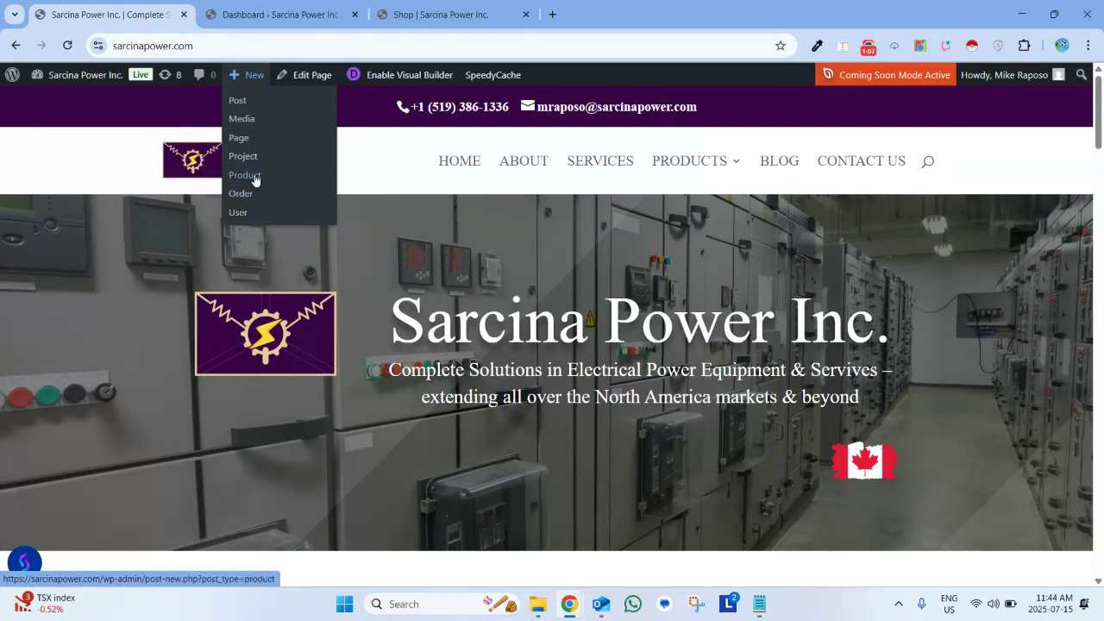
{"action": "left_click", "coordinate": [248, 17]}
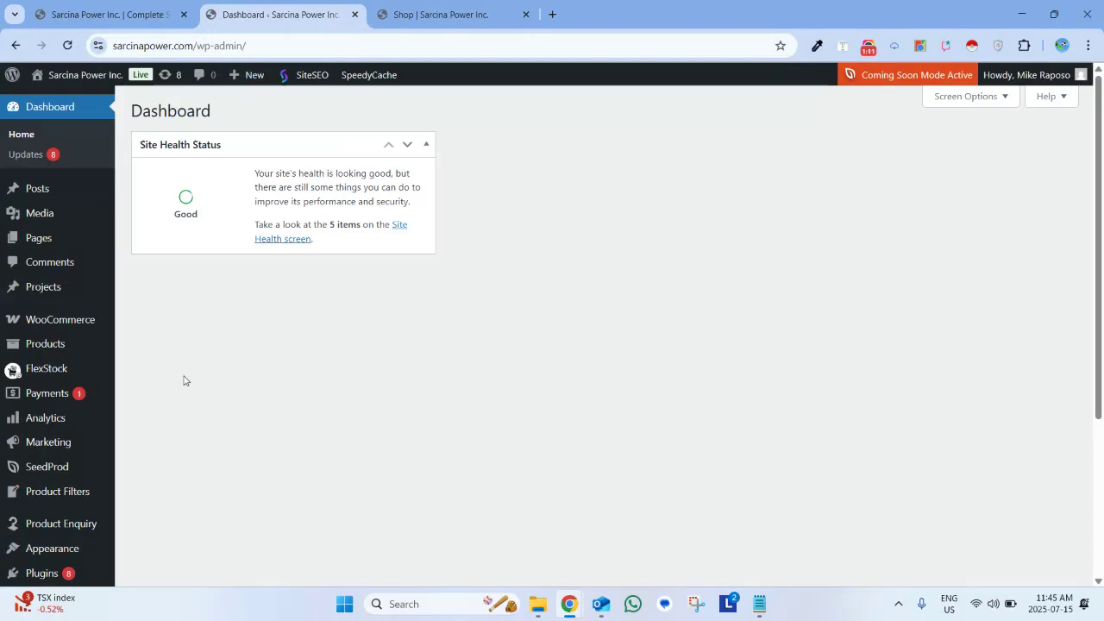
{"action": "mouse_move", "coordinate": [247, 75]}
{"action": "scroll", "coordinate": [133, 304], "scroll_direction": "down", "scroll_amount": 1}
{"action": "mouse_move", "coordinate": [60, 291]}
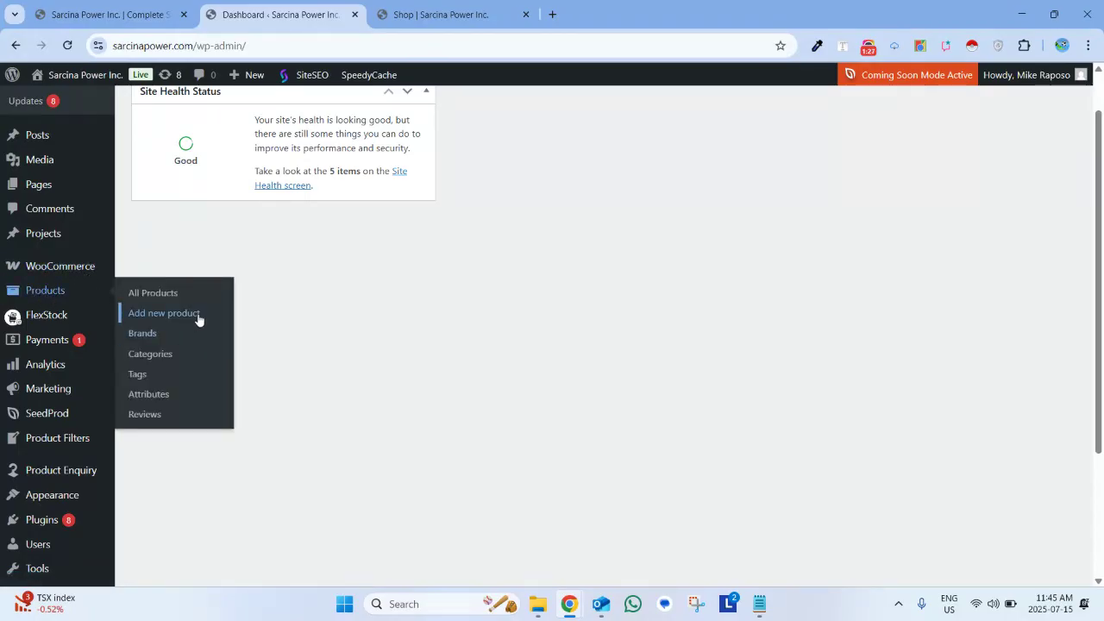
{"action": "left_click", "coordinate": [198, 319]}
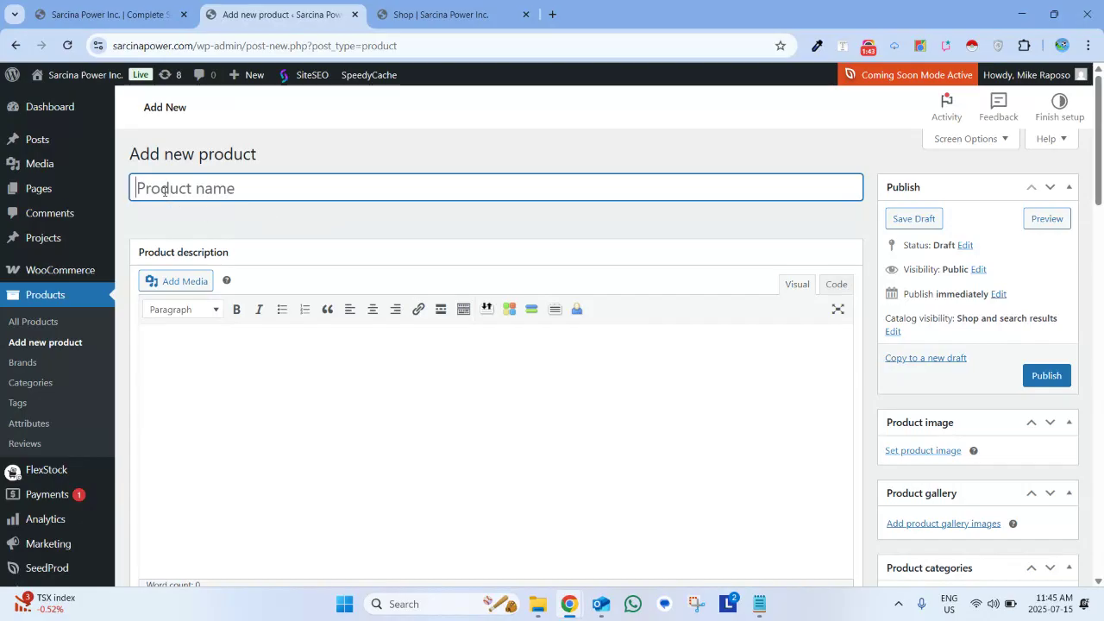
Name the new product "This is the product Title" and copy that text
{"action": "type", "text": "Th"}
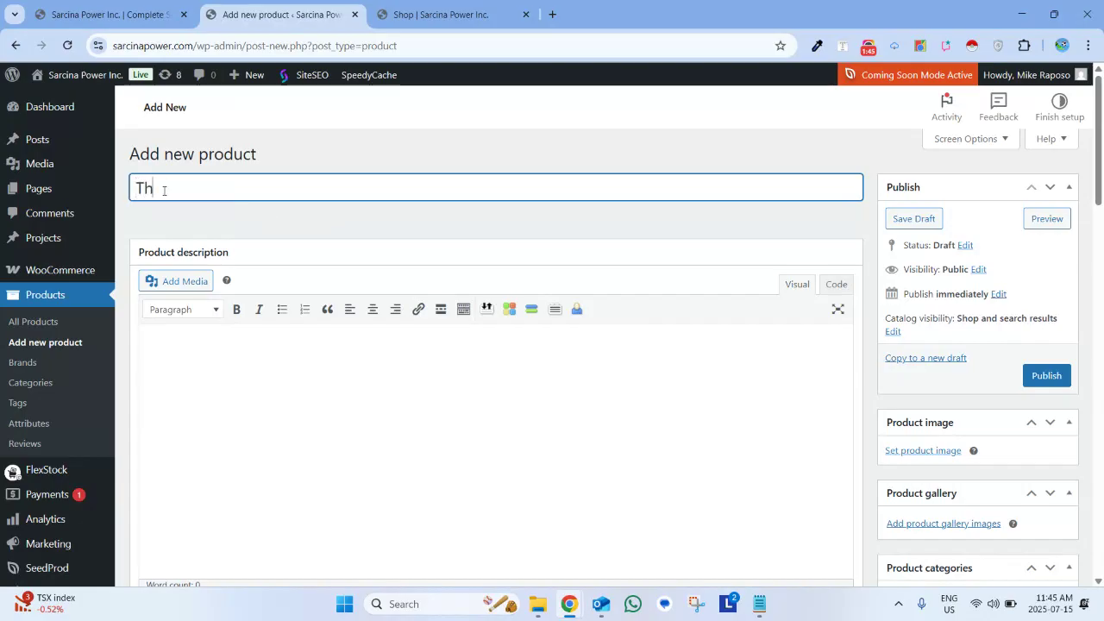
{"action": "type", "text": "is is the product Title"}
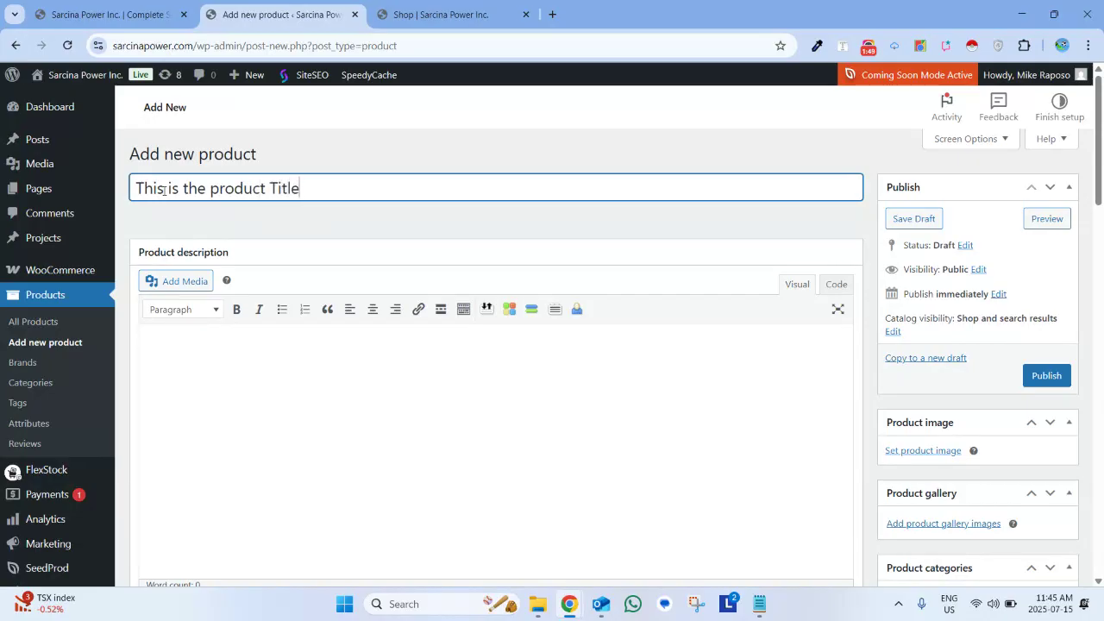
{"action": "key", "text": "ctrl+a"}
{"action": "key", "text": "ctrl+c"}
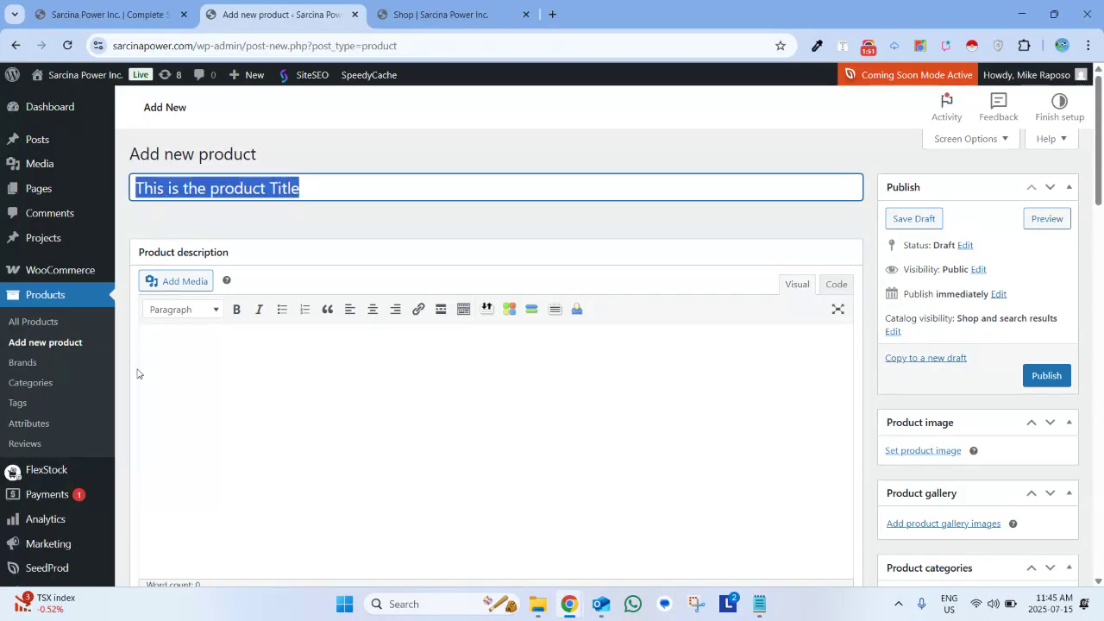
Reuse the copied title in the product description, rewording it to "This is the product long description."
{"action": "left_click", "coordinate": [184, 377]}
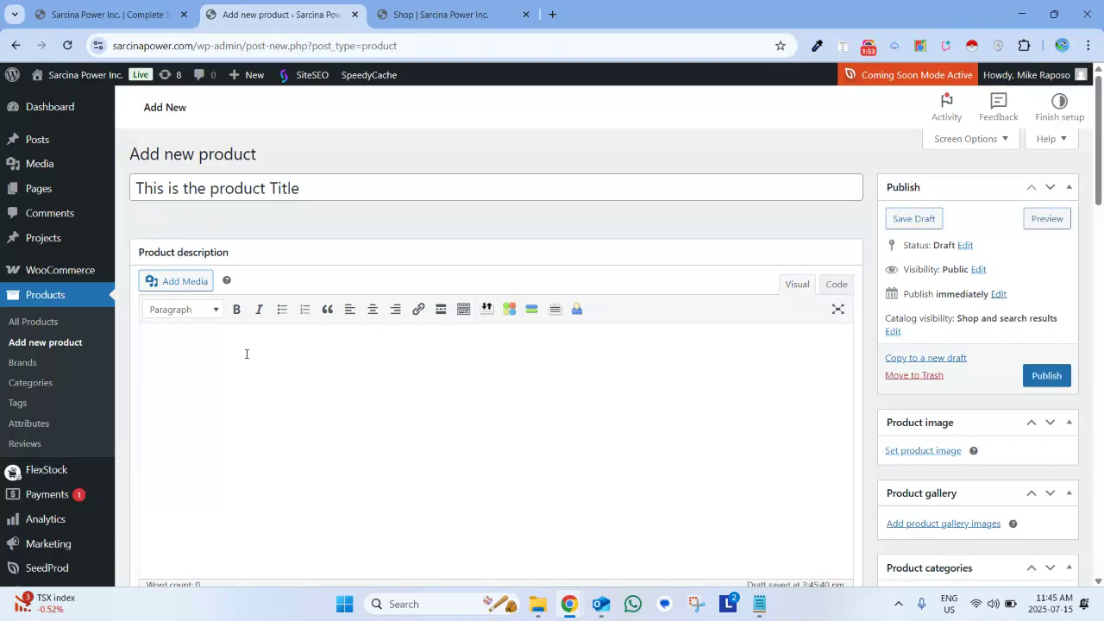
{"action": "scroll", "coordinate": [239, 374], "scroll_direction": "down", "scroll_amount": 1}
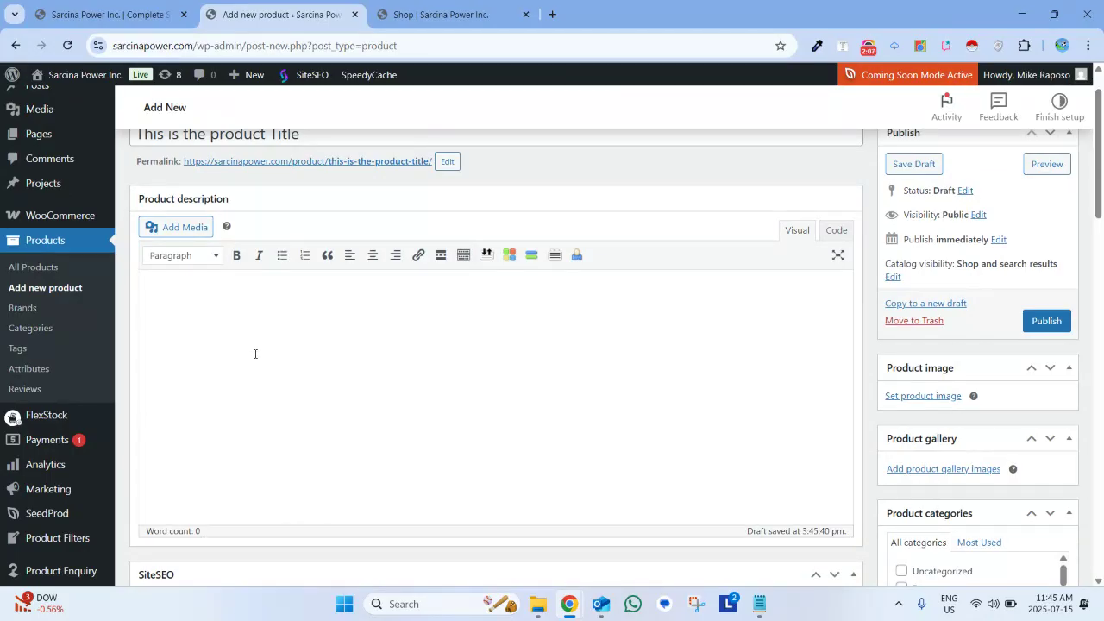
{"action": "key", "text": "ctrl+v"}
{"action": "key", "text": "ctrl+shift+Left"}
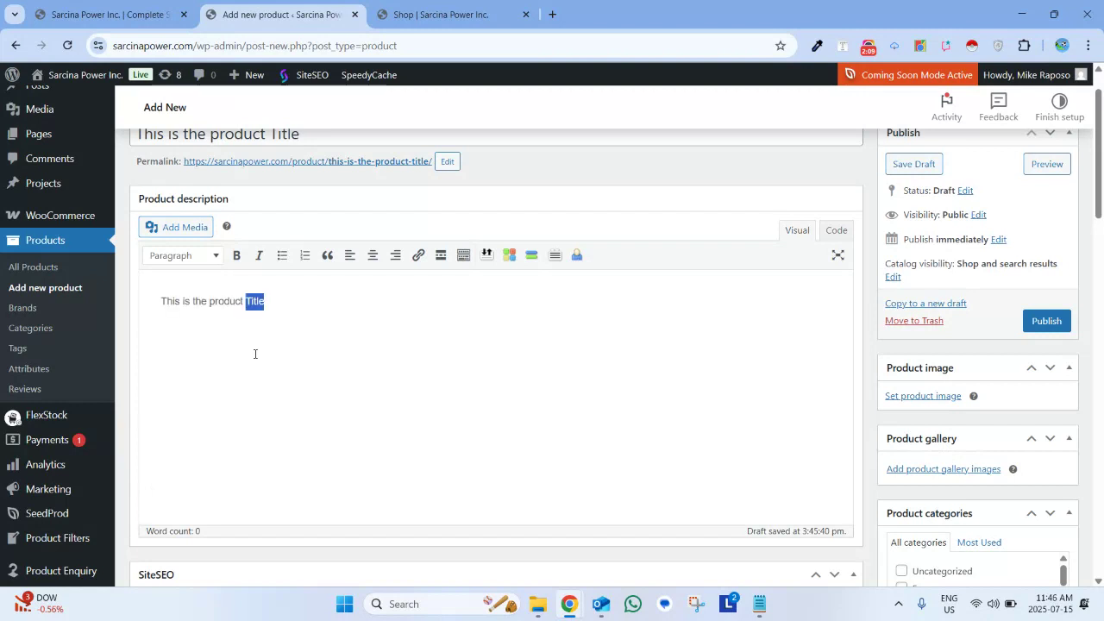
{"action": "type", "text": "long description."}
Fill the product description with many repeated copies of "This is the product long description."
{"action": "key", "text": "ctrl+a"}
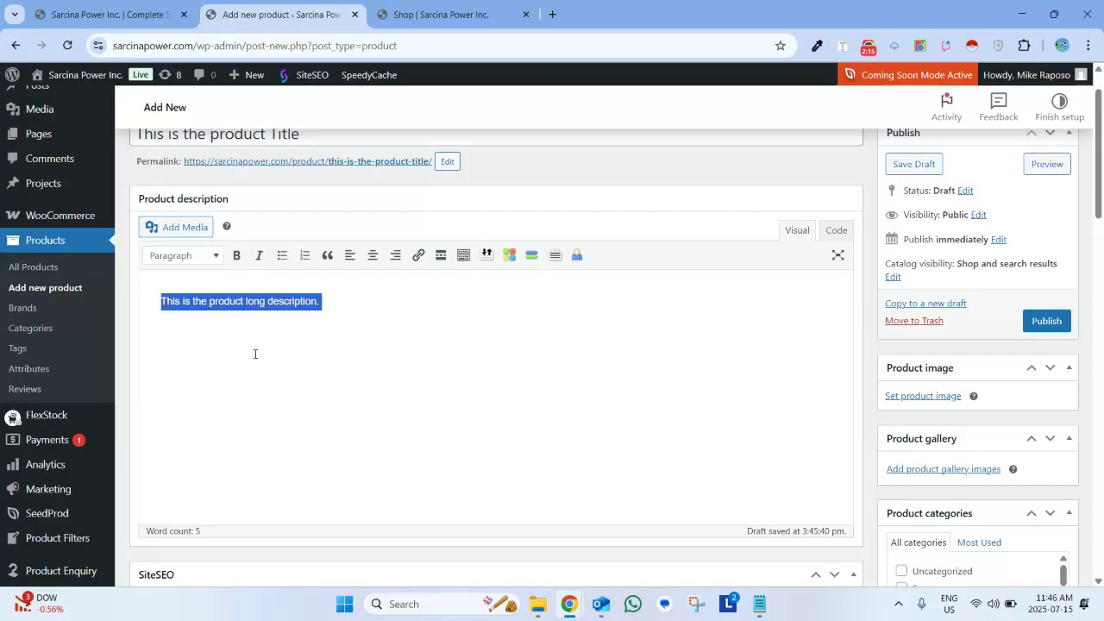
{"action": "key", "text": "ctrl+v"}
{"action": "key", "text": "ctrl+v"}
{"action": "key", "text": "ctrl+v"}
{"action": "key", "text": "ctrl+v"}
{"action": "key", "text": "ctrl+v"}
{"action": "key", "text": "ctrl+v"}
{"action": "key", "text": "ctrl+v"}
{"action": "key", "text": "ctrl+v"}
{"action": "key", "text": "ctrl+v"}
{"action": "key", "text": "ctrl+v"}
{"action": "key", "text": "ctrl+v"}
{"action": "key", "text": "ctrl+v"}
{"action": "key", "text": "ctrl+v"}
{"action": "key", "text": "ctrl+v"}
{"action": "key", "text": "ctrl+v"}
{"action": "key", "text": "ctrl+v"}
{"action": "key", "text": "ctrl+v"}
{"action": "key", "text": "ctrl+v"}
{"action": "key", "text": "ctrl+v"}
{"action": "key", "text": "ctrl+v"}
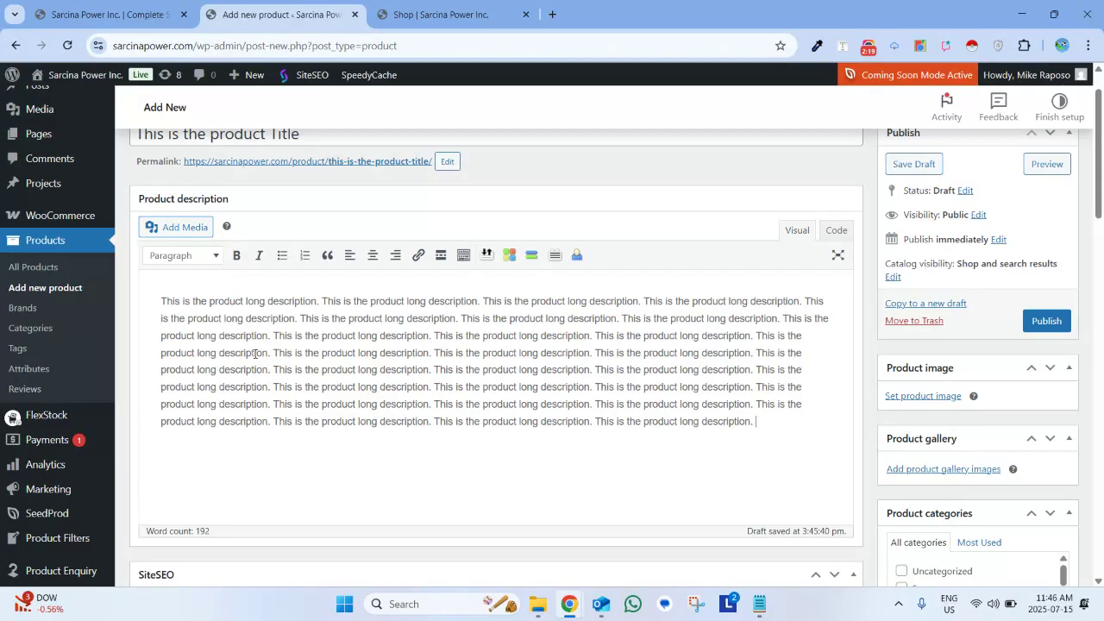
Set the existing media library photo IMG_7548-scaled.jpg as the product image
{"action": "scroll", "coordinate": [295, 365], "scroll_direction": "down", "scroll_amount": 1}
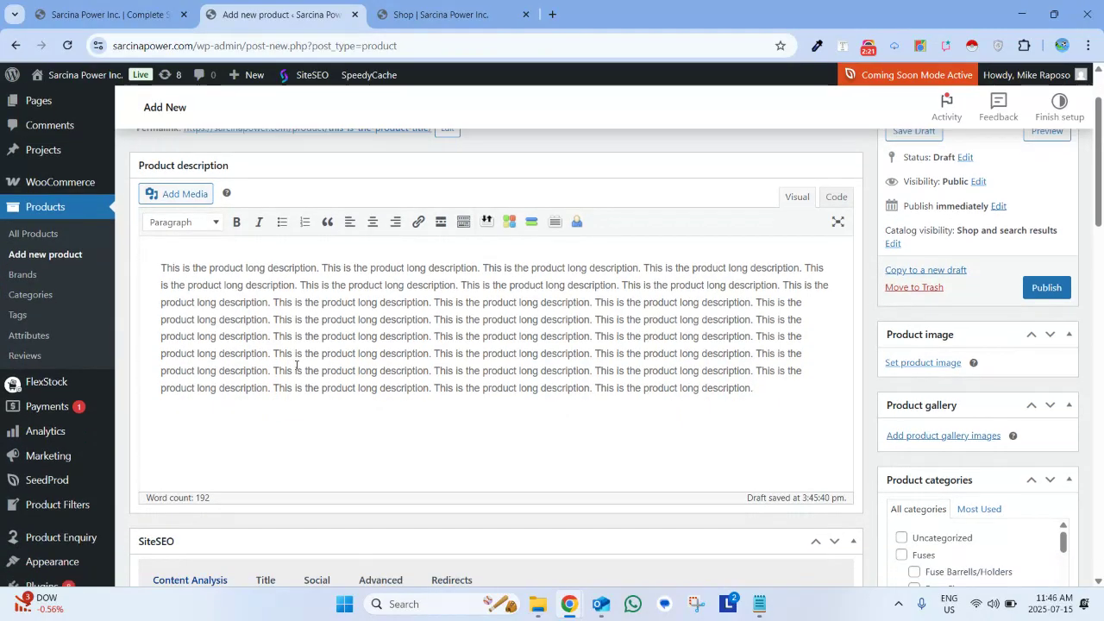
{"action": "scroll", "coordinate": [296, 365], "scroll_direction": "down", "scroll_amount": 2}
{"action": "scroll", "coordinate": [662, 345], "scroll_direction": "up", "scroll_amount": 3}
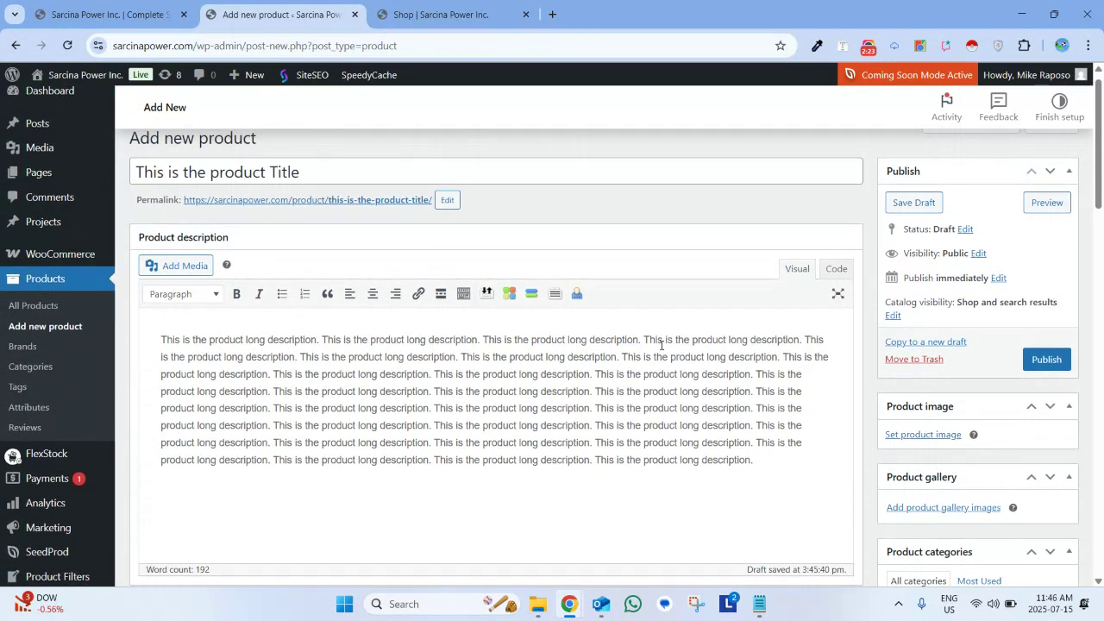
{"action": "scroll", "coordinate": [966, 361], "scroll_direction": "down", "scroll_amount": 2}
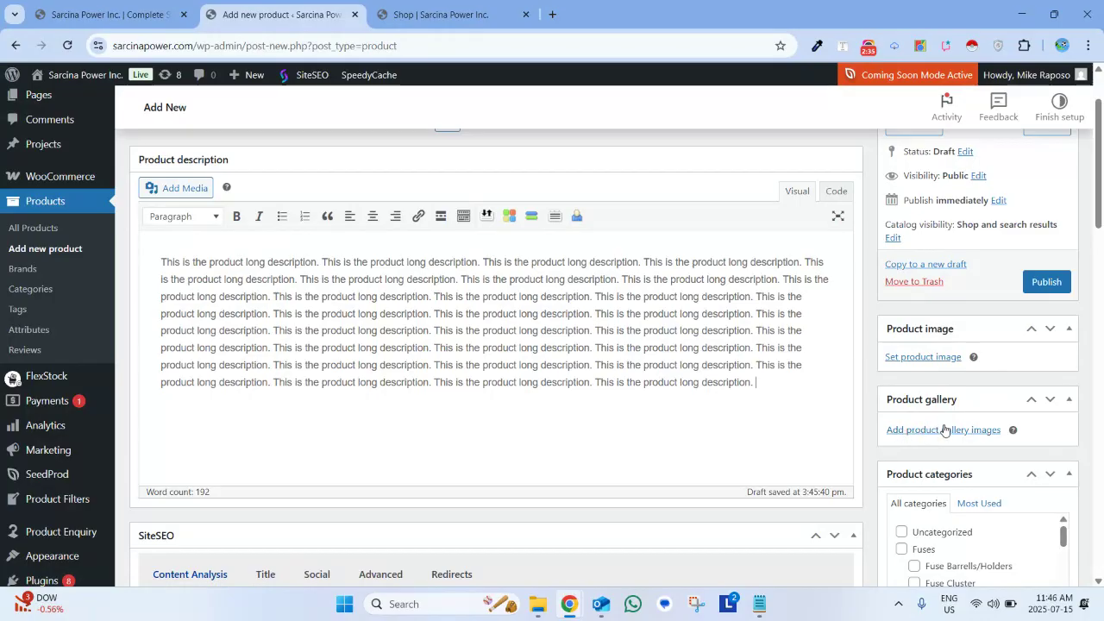
{"action": "left_click", "coordinate": [927, 357]}
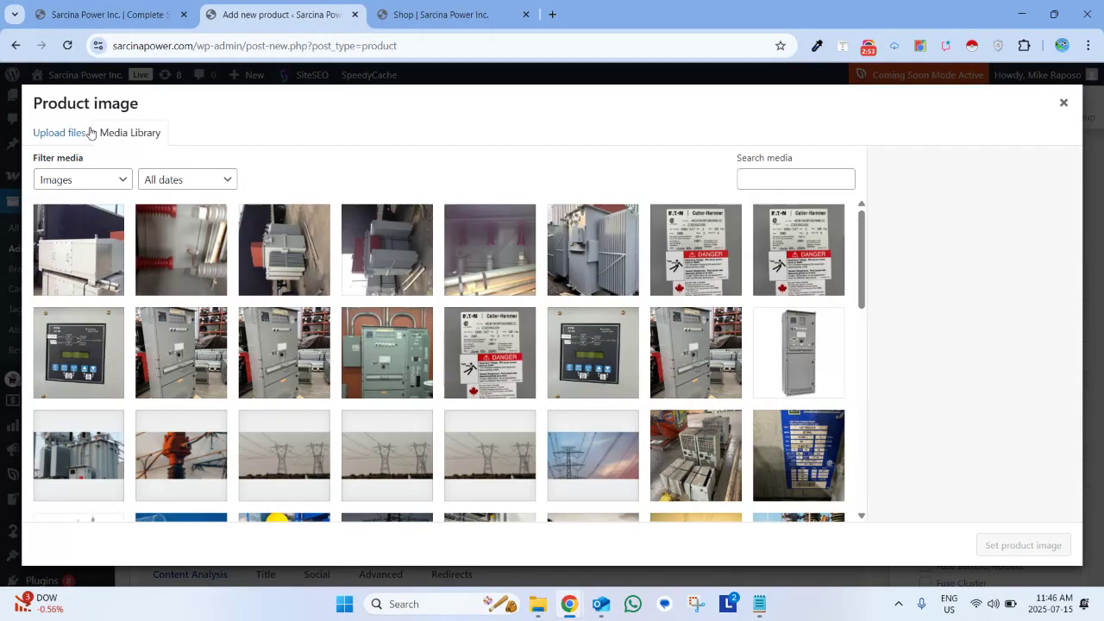
{"action": "left_click", "coordinate": [41, 133]}
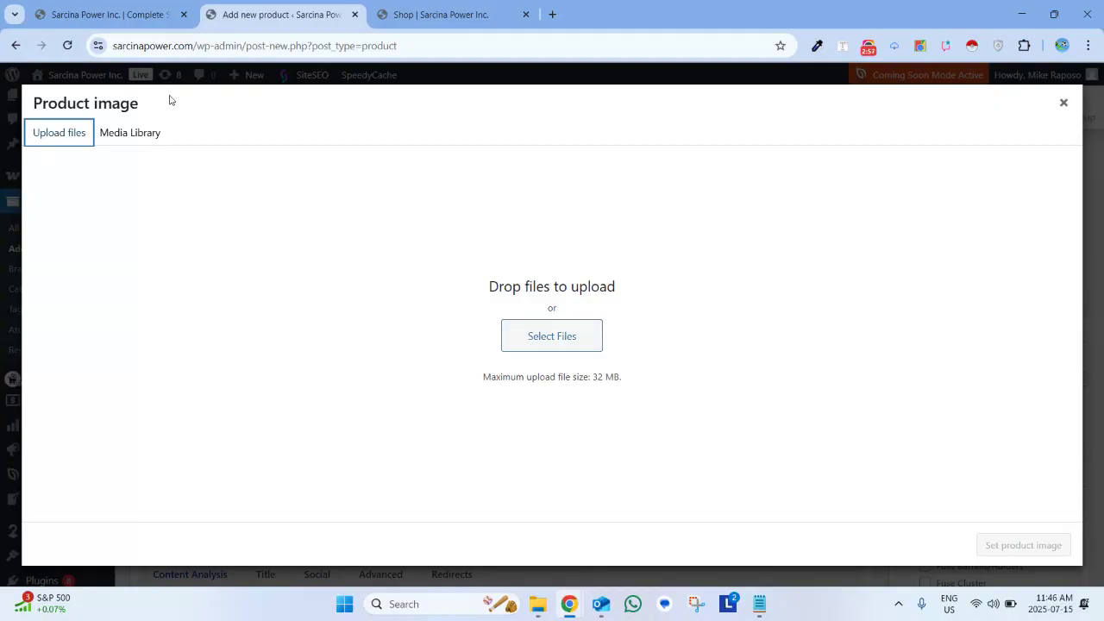
{"action": "left_click", "coordinate": [147, 134]}
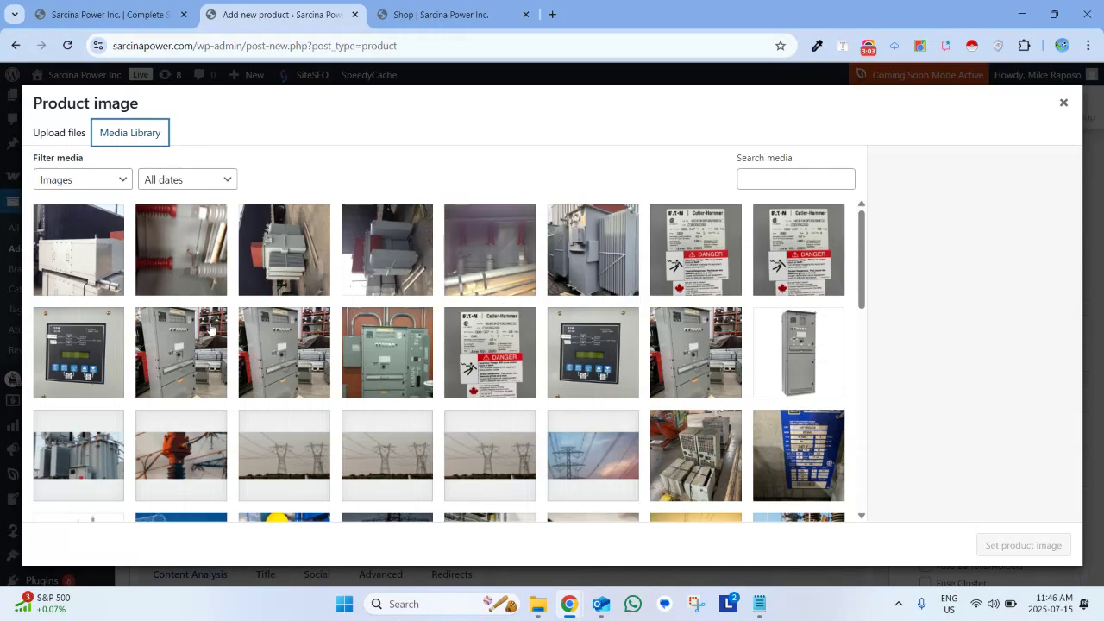
{"action": "scroll", "coordinate": [403, 295], "scroll_direction": "down", "scroll_amount": 1}
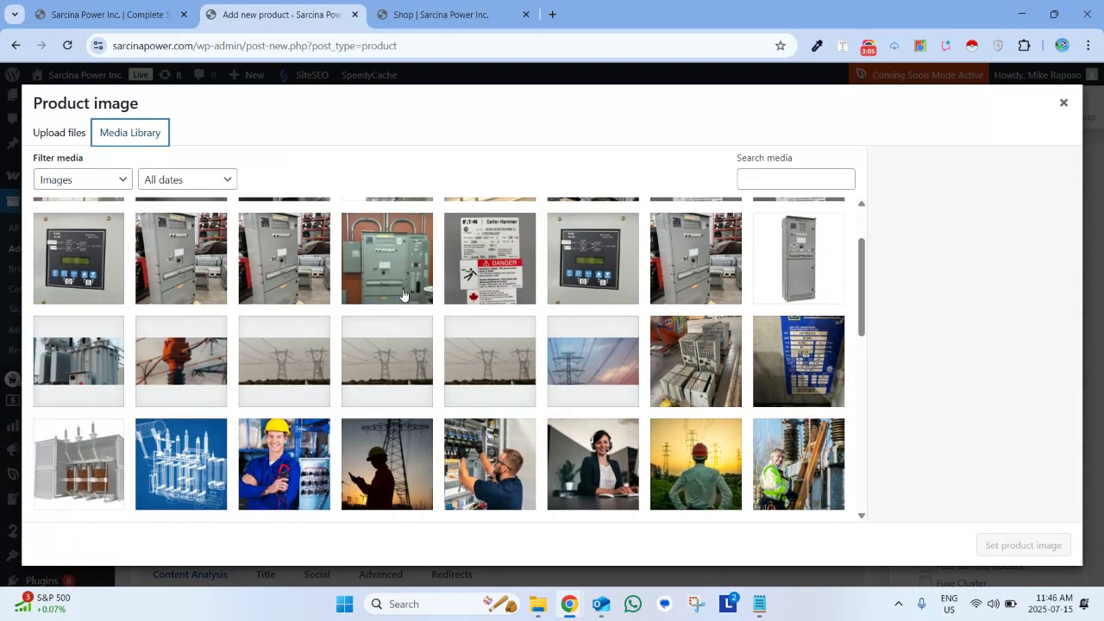
{"action": "left_click", "coordinate": [721, 366]}
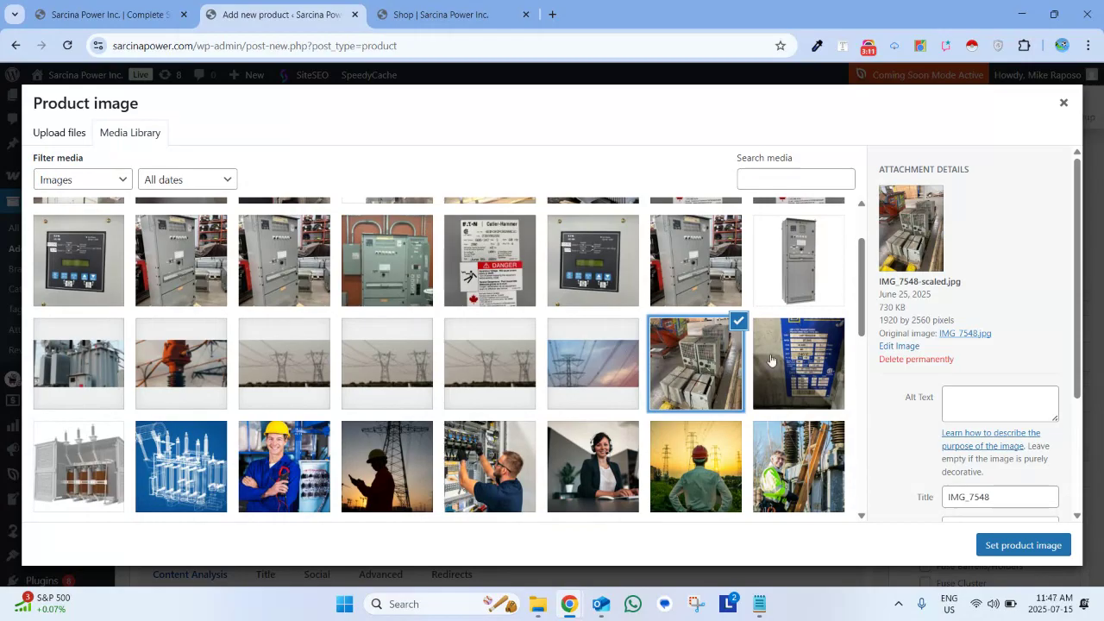
{"action": "left_click", "coordinate": [1002, 547]}
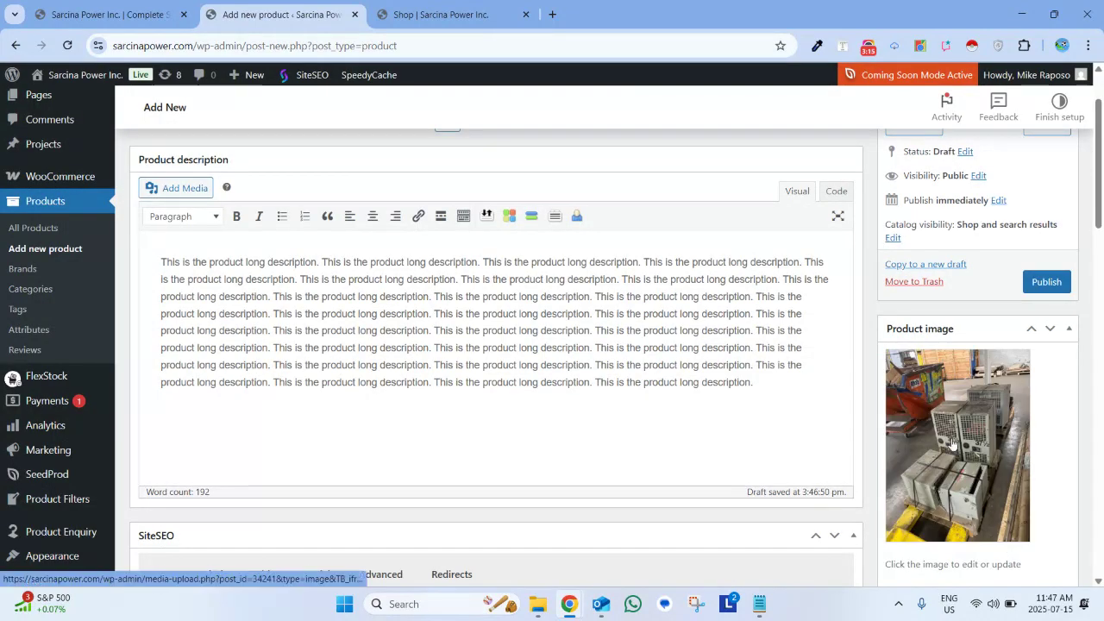
Add two grey cabinet photos, the green cabinet, the Eaton nameplate and IMG_7694 to the product gallery, and remove the second grey cabinet photo
{"action": "scroll", "coordinate": [936, 444], "scroll_direction": "down", "scroll_amount": 3}
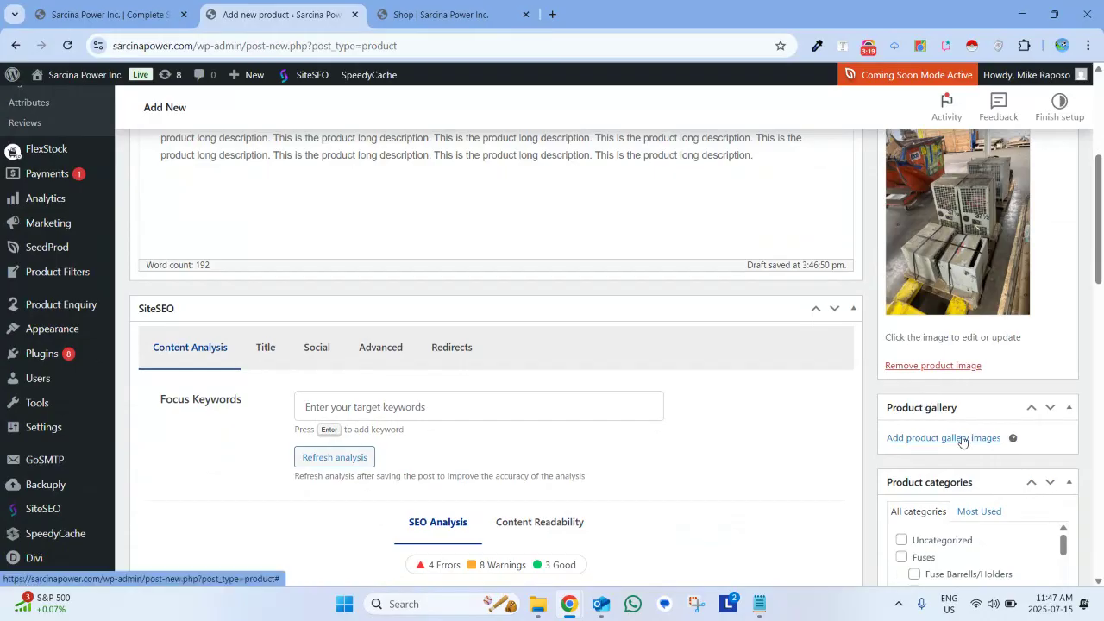
{"action": "left_click", "coordinate": [962, 441]}
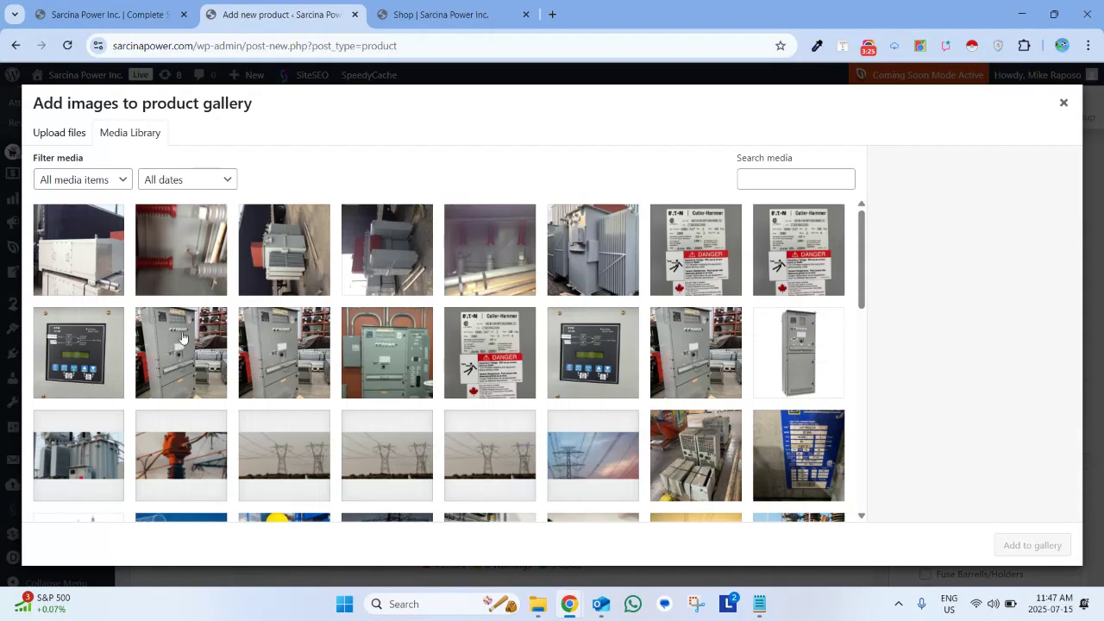
{"action": "left_click", "coordinate": [182, 338]}
{"action": "left_click", "coordinate": [302, 351]}
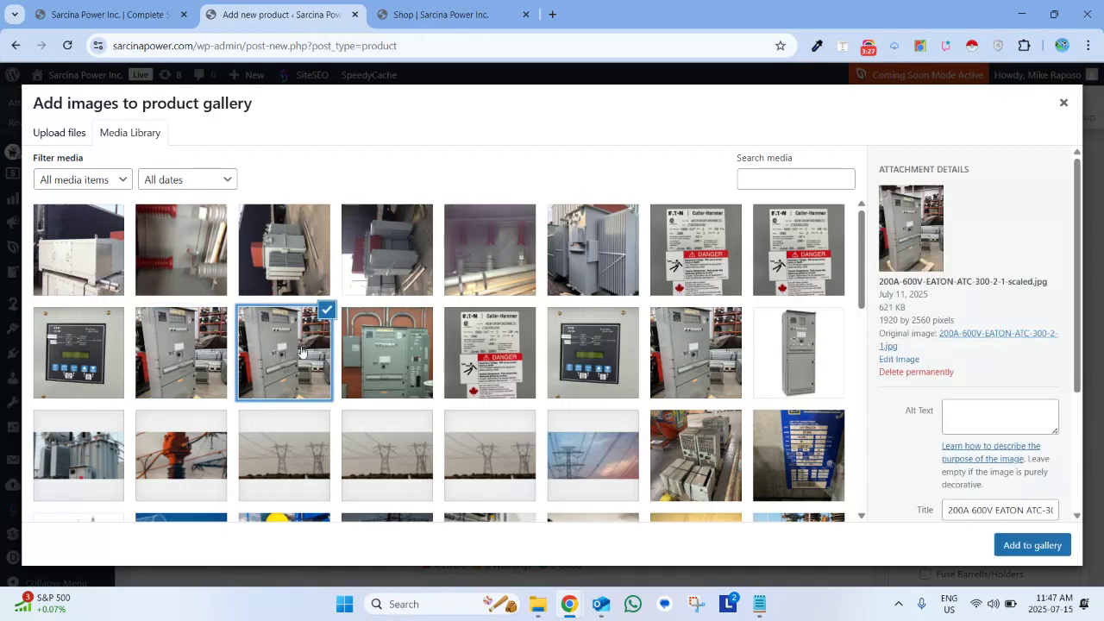
{"action": "left_click", "coordinate": [173, 335]}
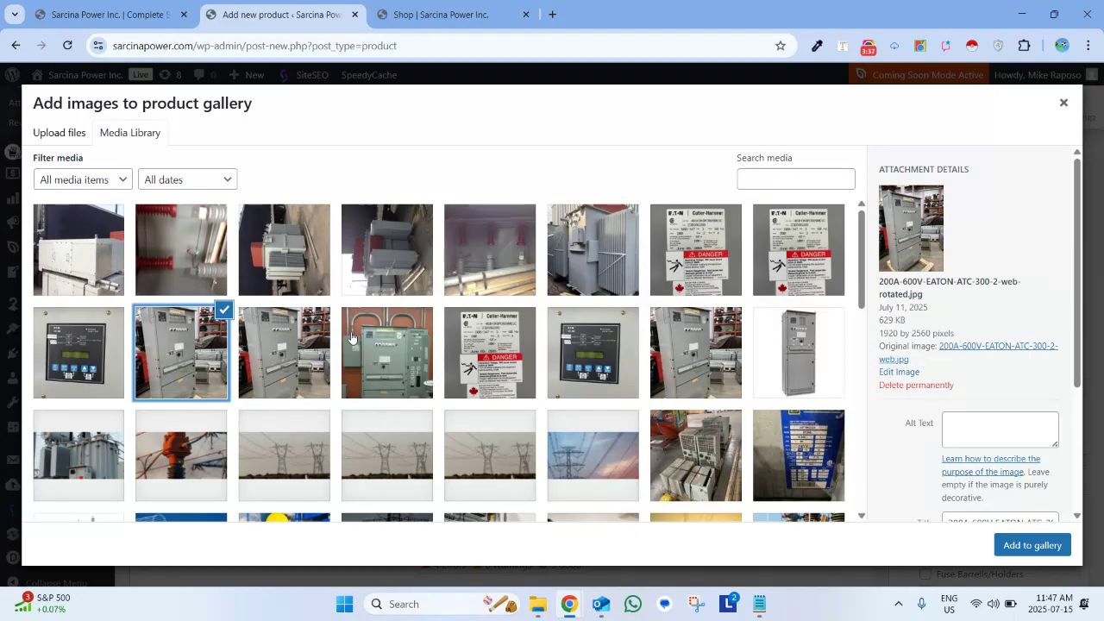
{"action": "left_click", "coordinate": [277, 334]}
{"action": "left_click", "coordinate": [396, 334]}
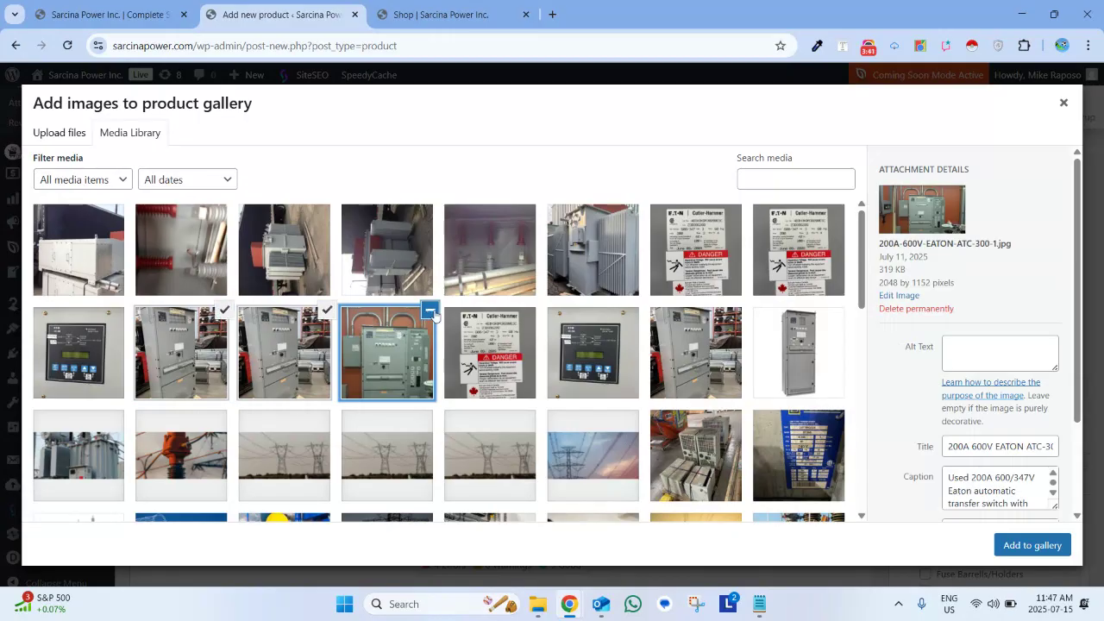
{"action": "left_click", "coordinate": [690, 246]}
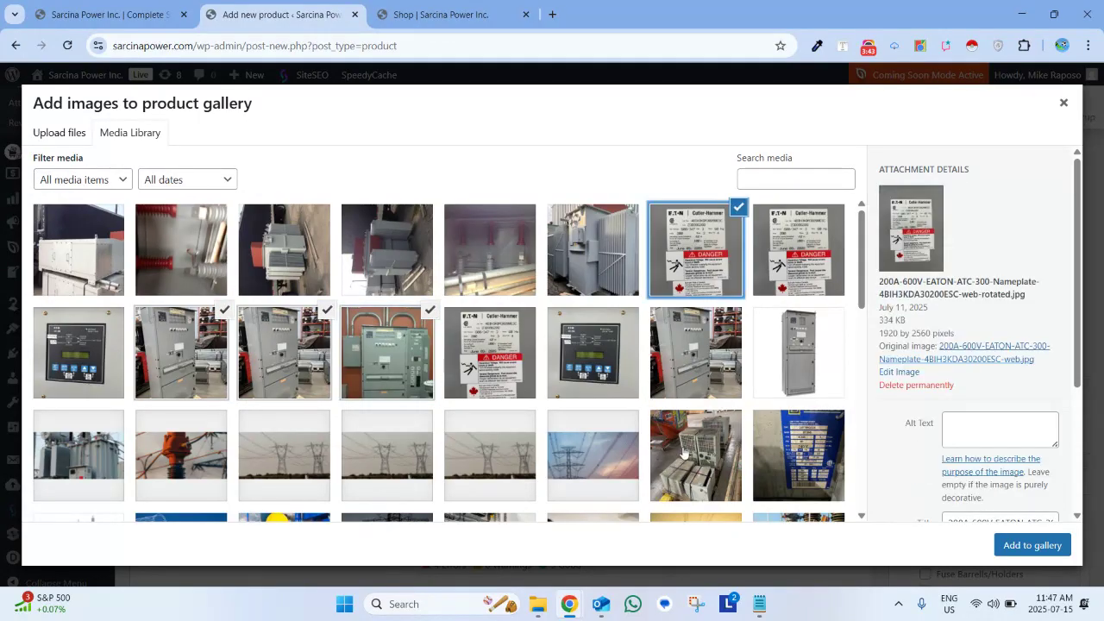
{"action": "left_click", "coordinate": [784, 461]}
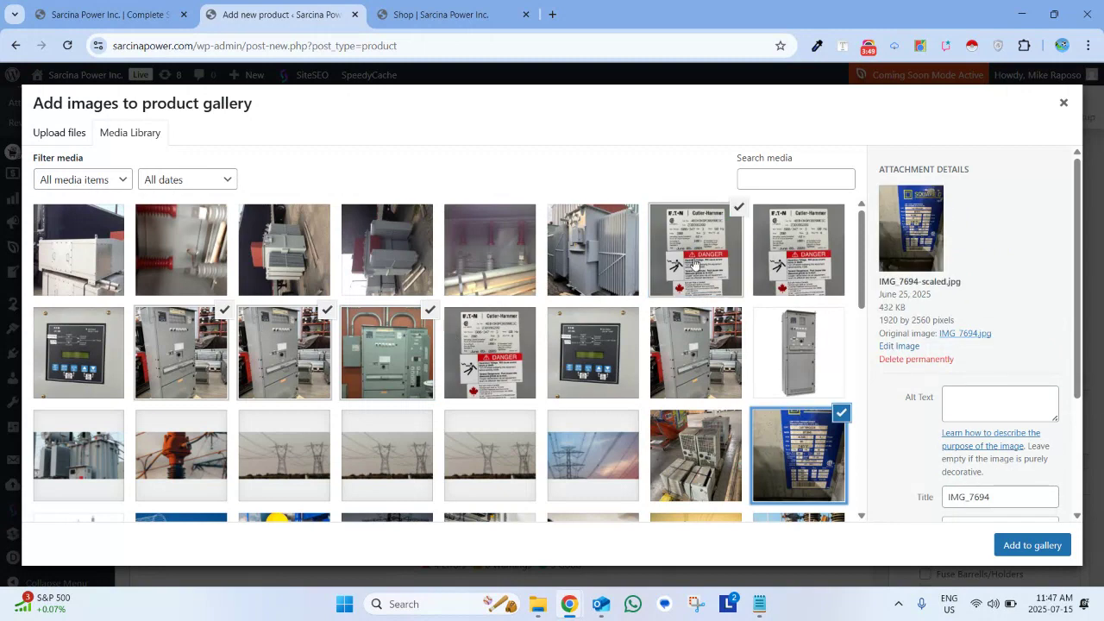
{"action": "left_click", "coordinate": [1014, 549]}
{"action": "scroll", "coordinate": [1027, 545], "scroll_direction": "down", "scroll_amount": 1}
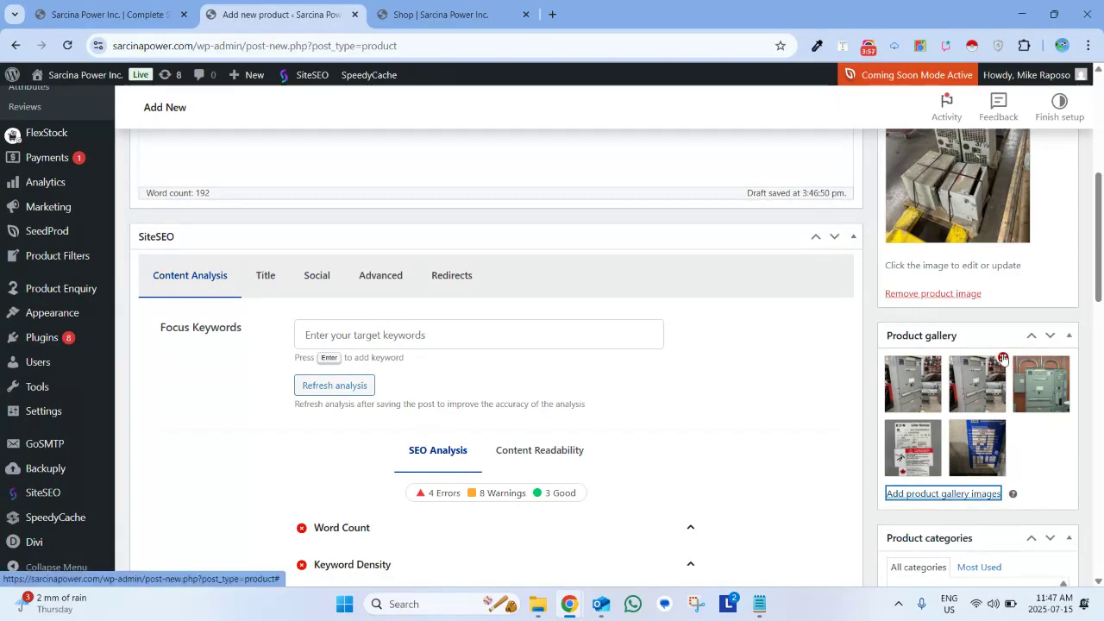
{"action": "left_click", "coordinate": [1003, 358]}
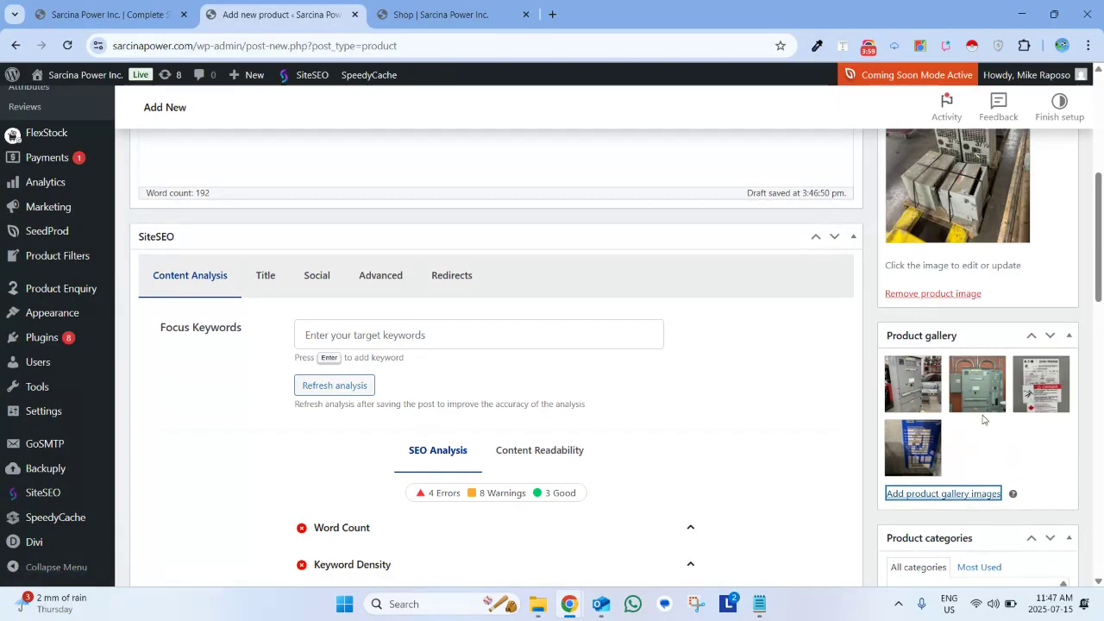
Assign the product to the Transformers category and its Dry Auto type Transformers subcategory
{"action": "scroll", "coordinate": [982, 419], "scroll_direction": "down", "scroll_amount": 1}
{"action": "scroll", "coordinate": [982, 417], "scroll_direction": "down", "scroll_amount": 1}
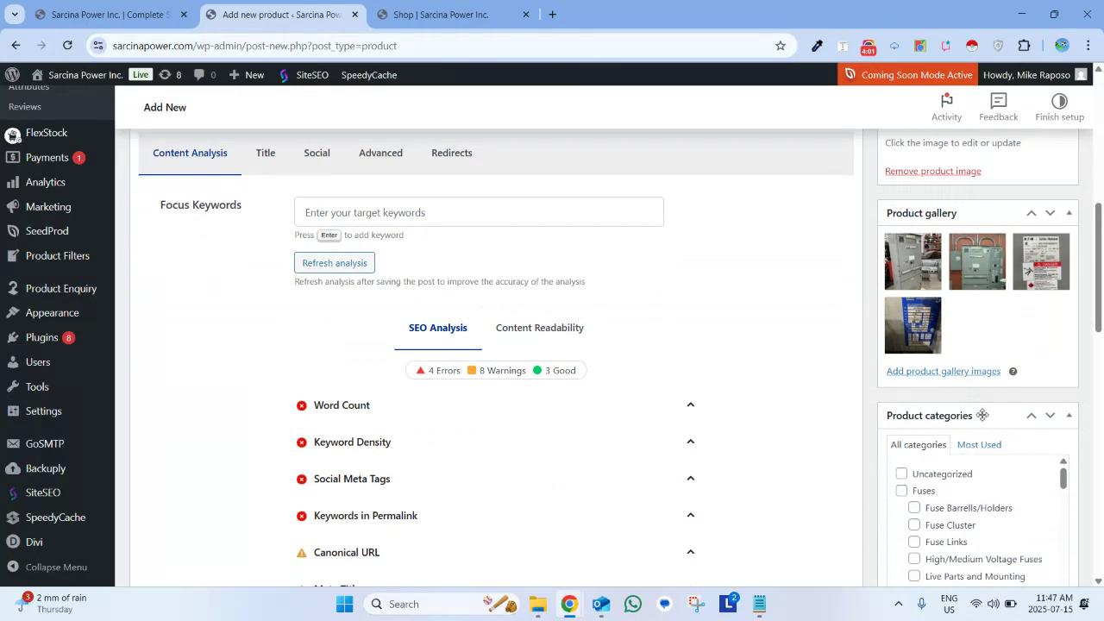
{"action": "scroll", "coordinate": [982, 415], "scroll_direction": "down", "scroll_amount": 1}
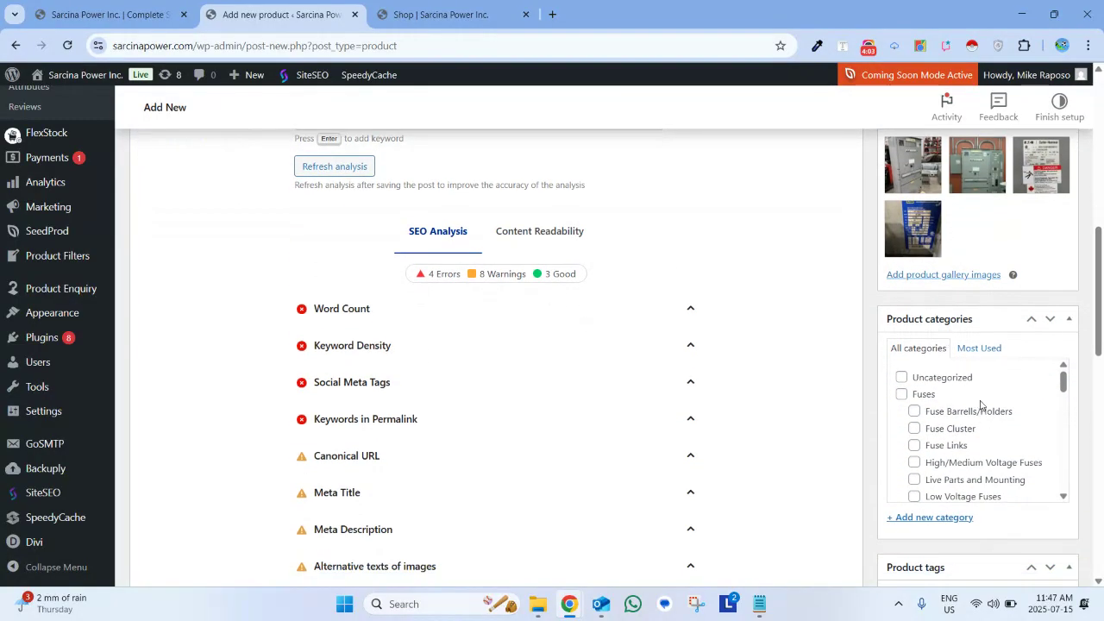
{"action": "scroll", "coordinate": [980, 403], "scroll_direction": "down", "scroll_amount": 5}
{"action": "scroll", "coordinate": [979, 403], "scroll_direction": "down", "scroll_amount": 5}
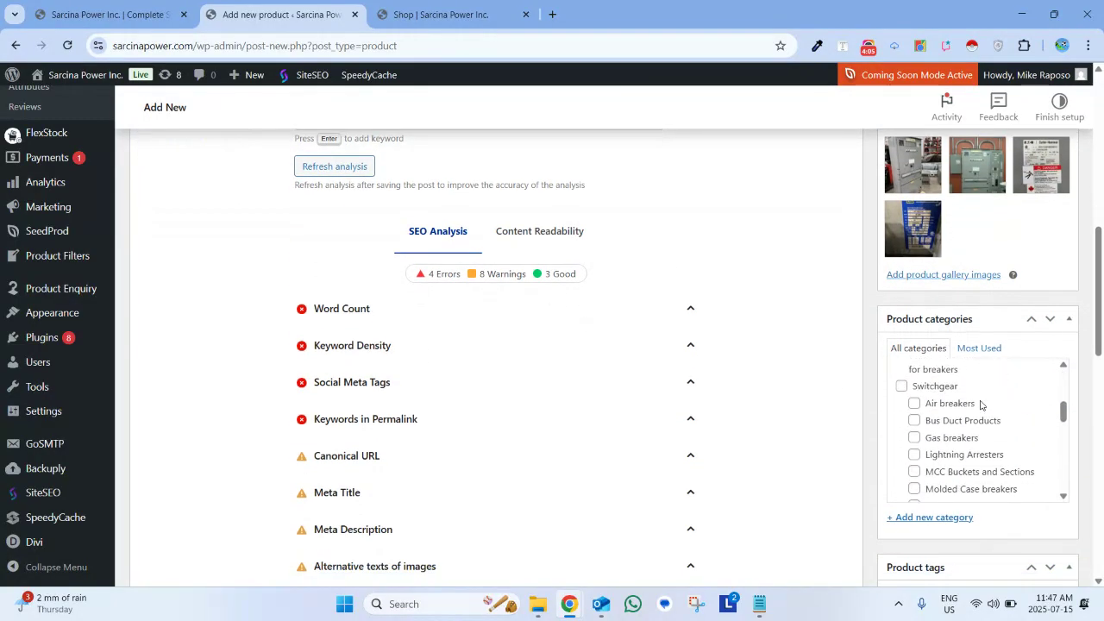
{"action": "scroll", "coordinate": [980, 404], "scroll_direction": "down", "scroll_amount": 2}
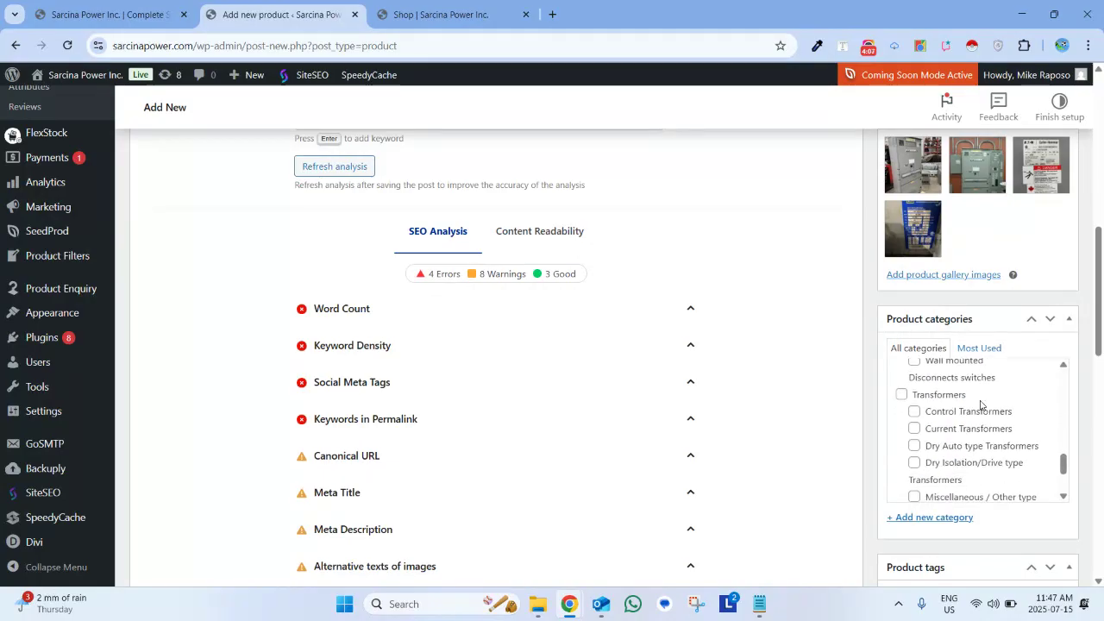
{"action": "left_click", "coordinate": [902, 394]}
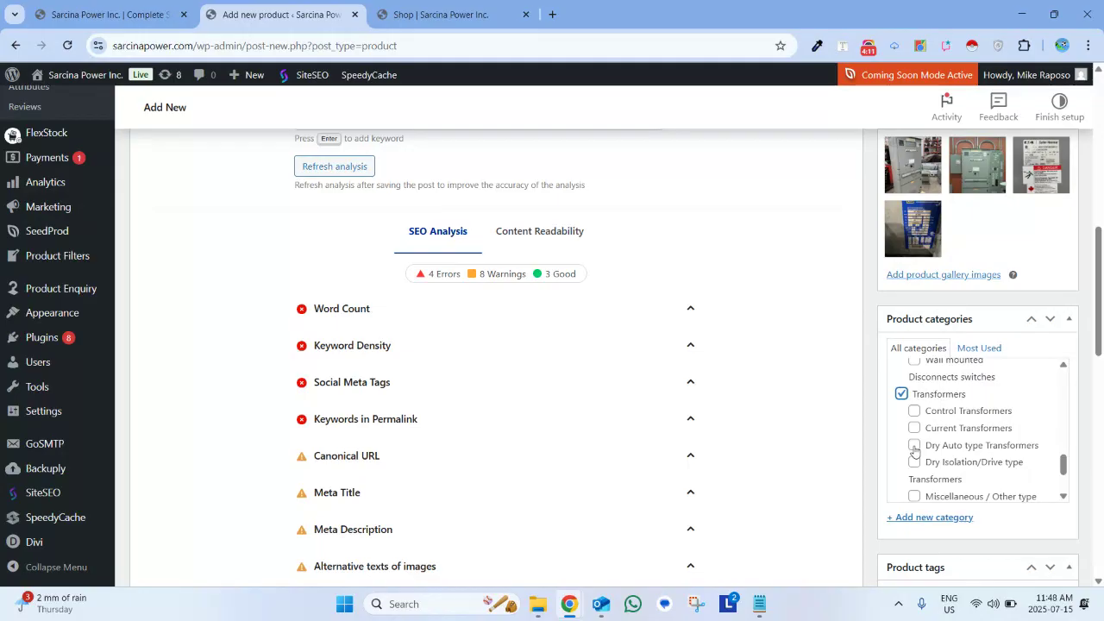
{"action": "left_click", "coordinate": [914, 446]}
{"action": "scroll", "coordinate": [974, 448], "scroll_direction": "down", "scroll_amount": 3}
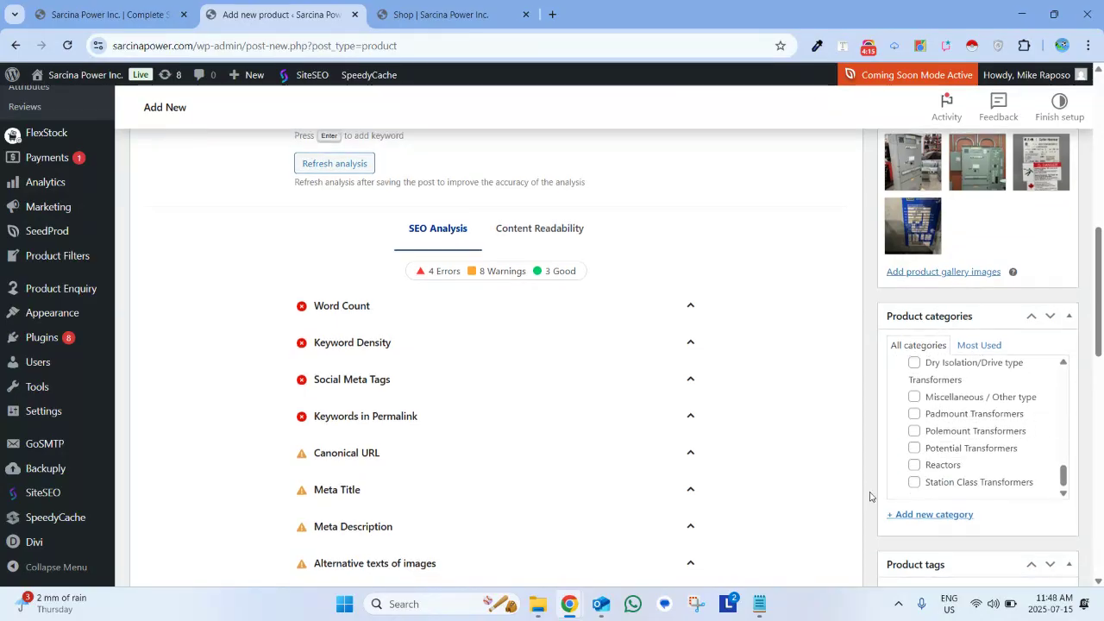
Enable stock quantity tracking in the product's inventory data and set the quantity to 5
{"action": "scroll", "coordinate": [869, 497], "scroll_direction": "down", "scroll_amount": 4}
{"action": "scroll", "coordinate": [869, 497], "scroll_direction": "down", "scroll_amount": 1}
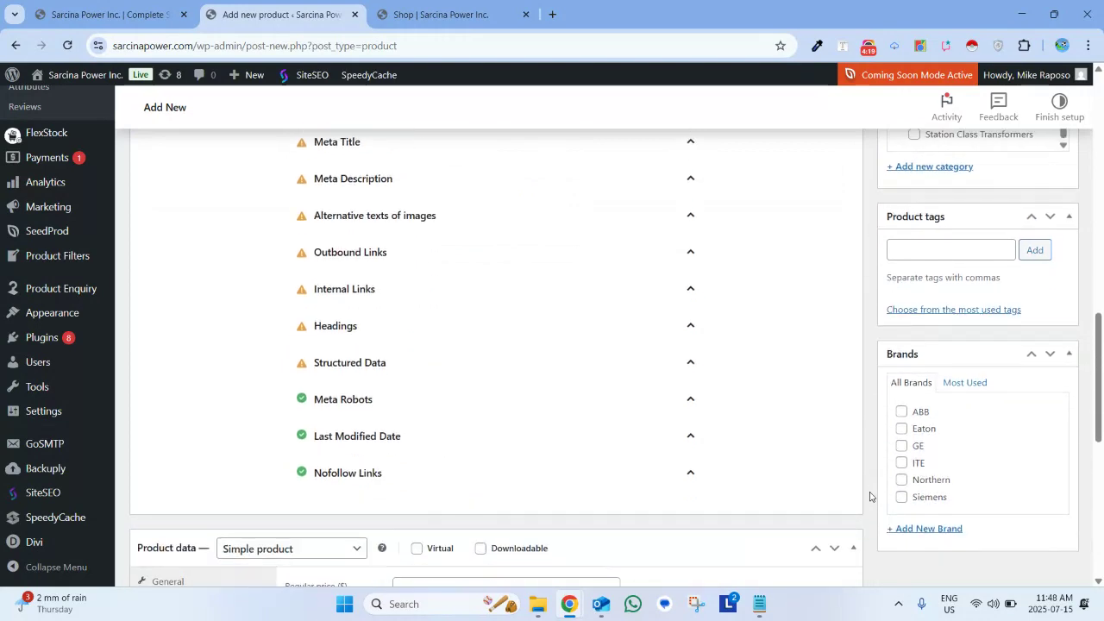
{"action": "scroll", "coordinate": [869, 497], "scroll_direction": "down", "scroll_amount": 2}
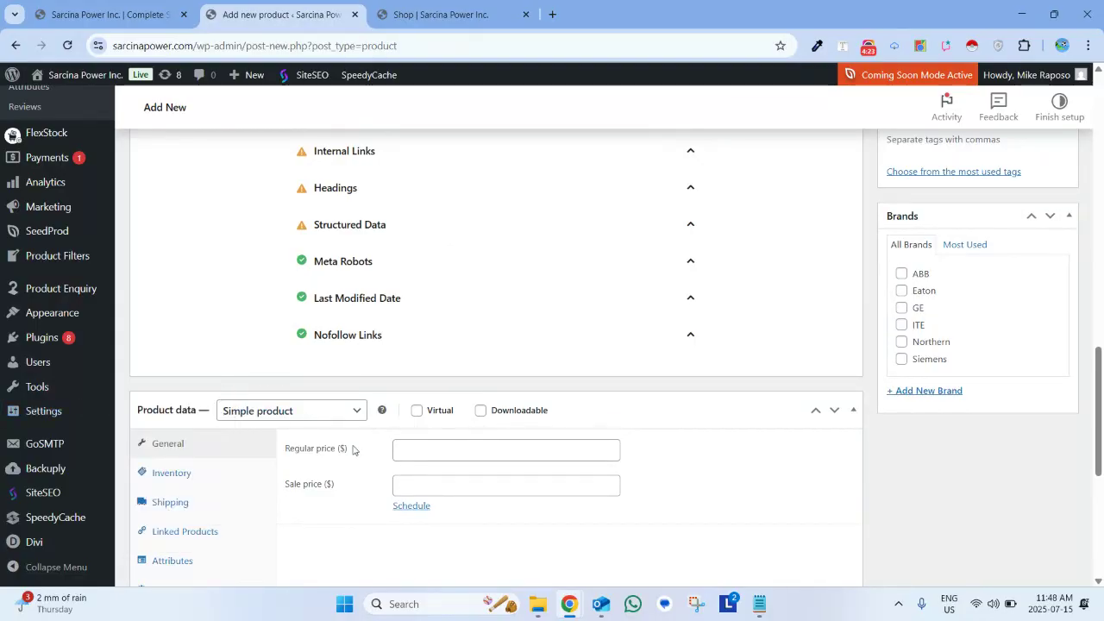
{"action": "scroll", "coordinate": [352, 450], "scroll_direction": "down", "scroll_amount": 1}
{"action": "scroll", "coordinate": [353, 450], "scroll_direction": "down", "scroll_amount": 1}
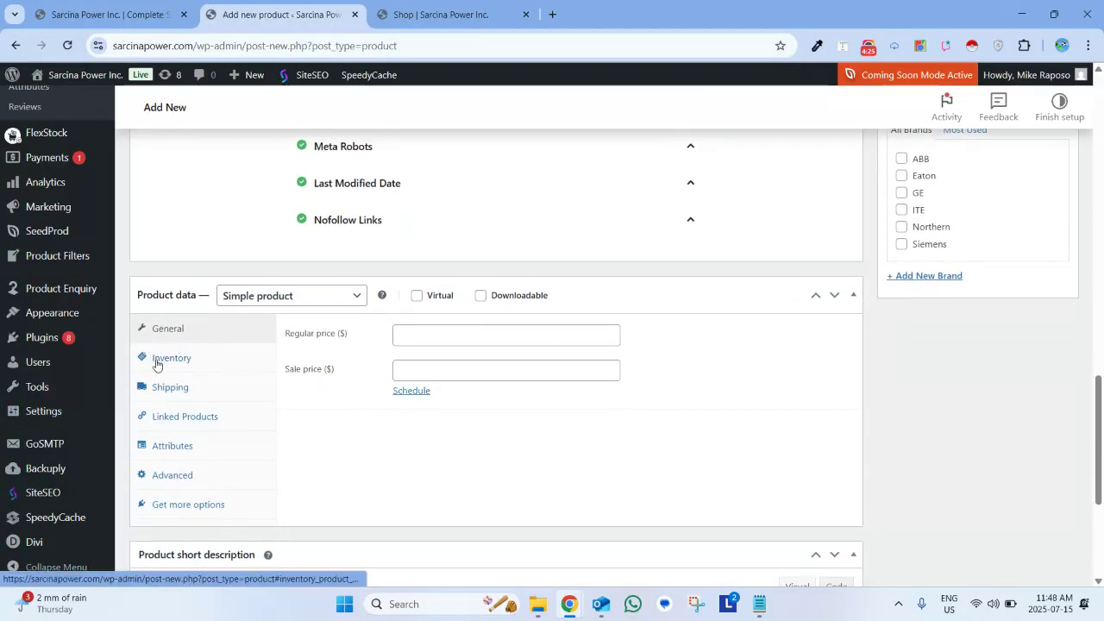
{"action": "left_click", "coordinate": [170, 362]}
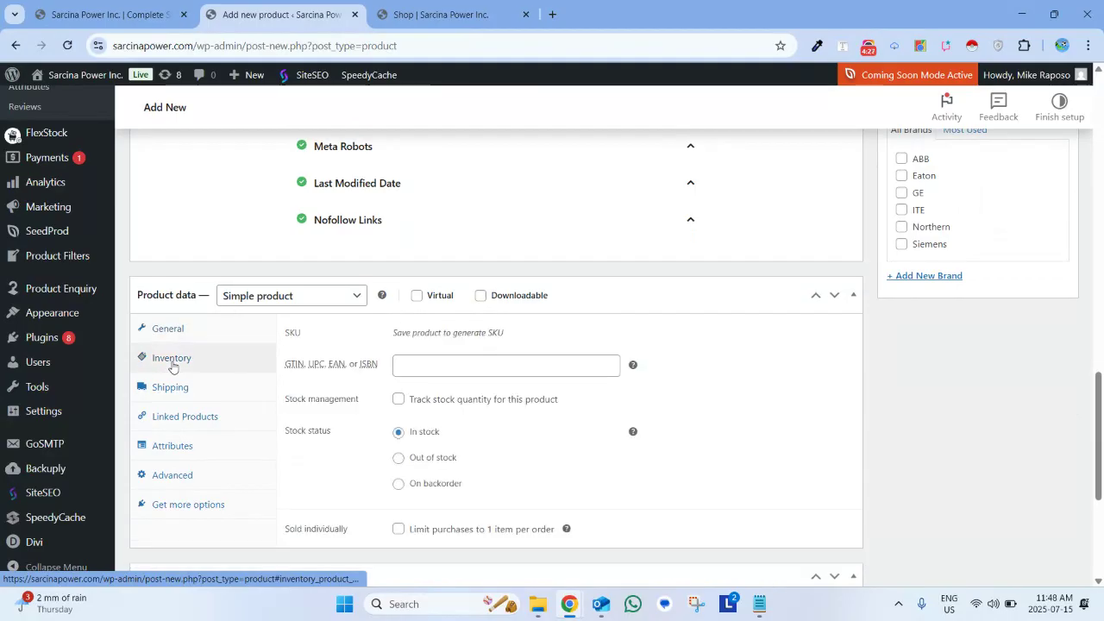
{"action": "left_click", "coordinate": [399, 399]}
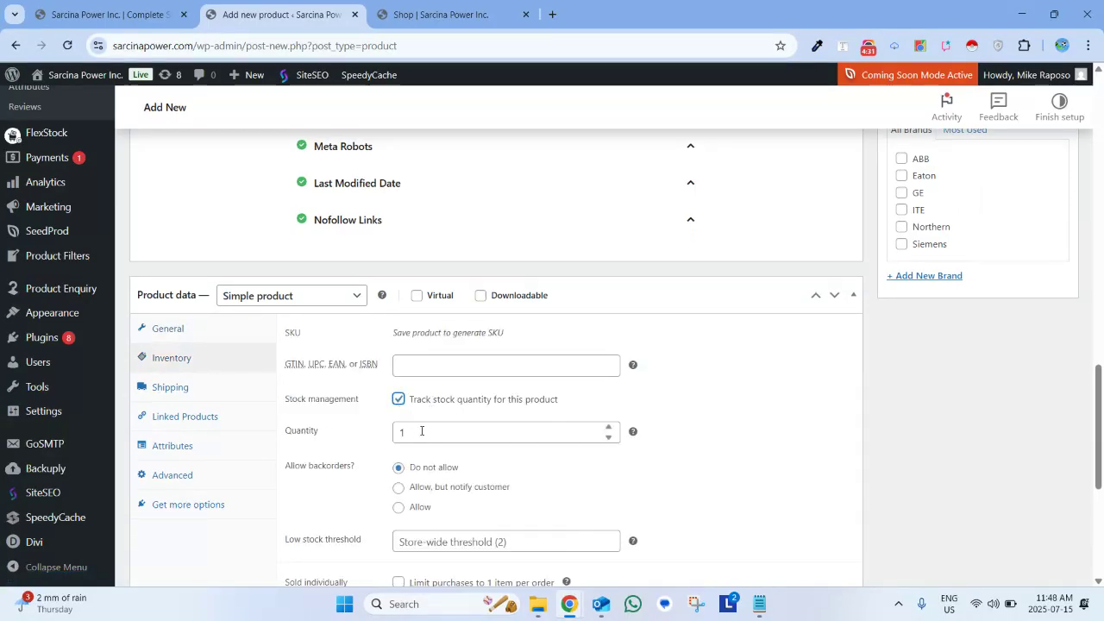
{"action": "double_click", "coordinate": [421, 431]}
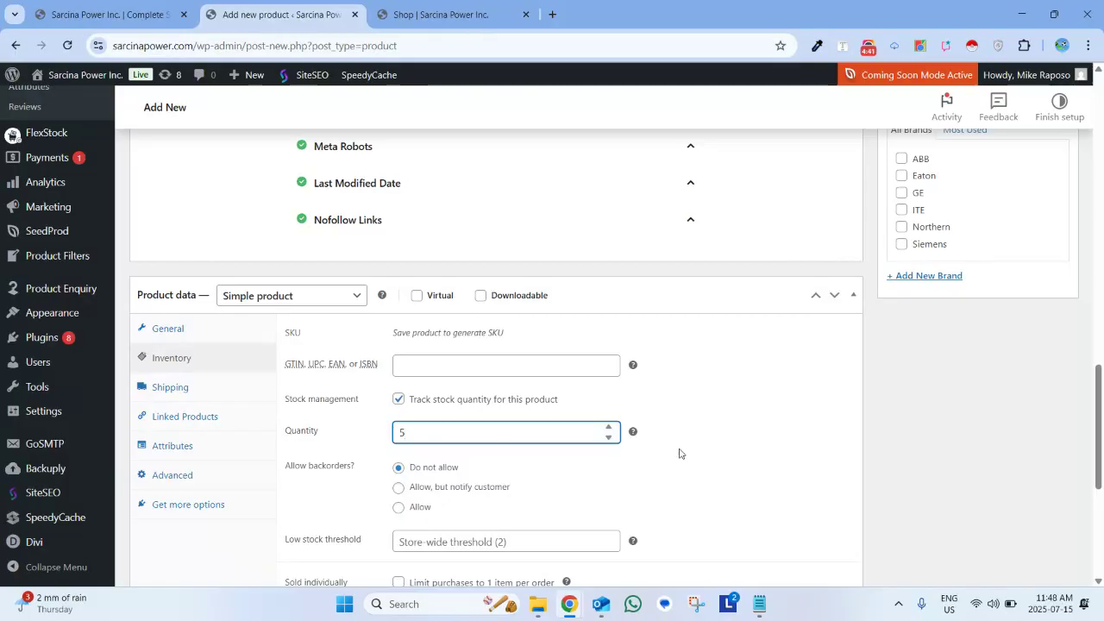
{"action": "left_click", "coordinate": [769, 457]}
Reuse the copied long description sentence in the product short description, rewording it to "This is the product short description."
{"action": "scroll", "coordinate": [768, 458], "scroll_direction": "down", "scroll_amount": 4}
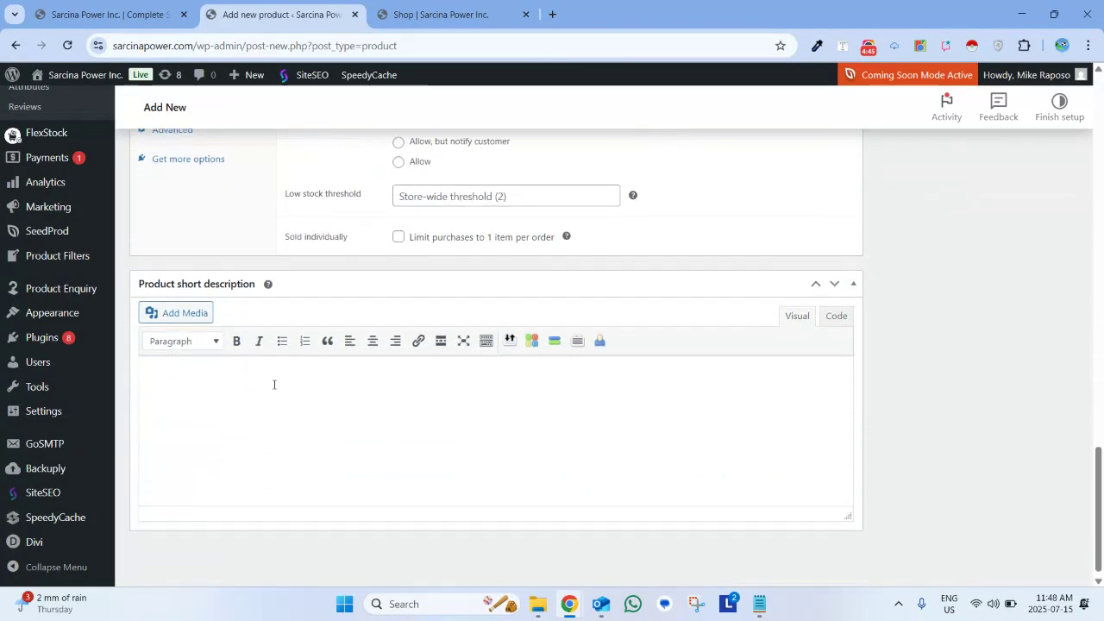
{"action": "type", "text": "This is the product long description."}
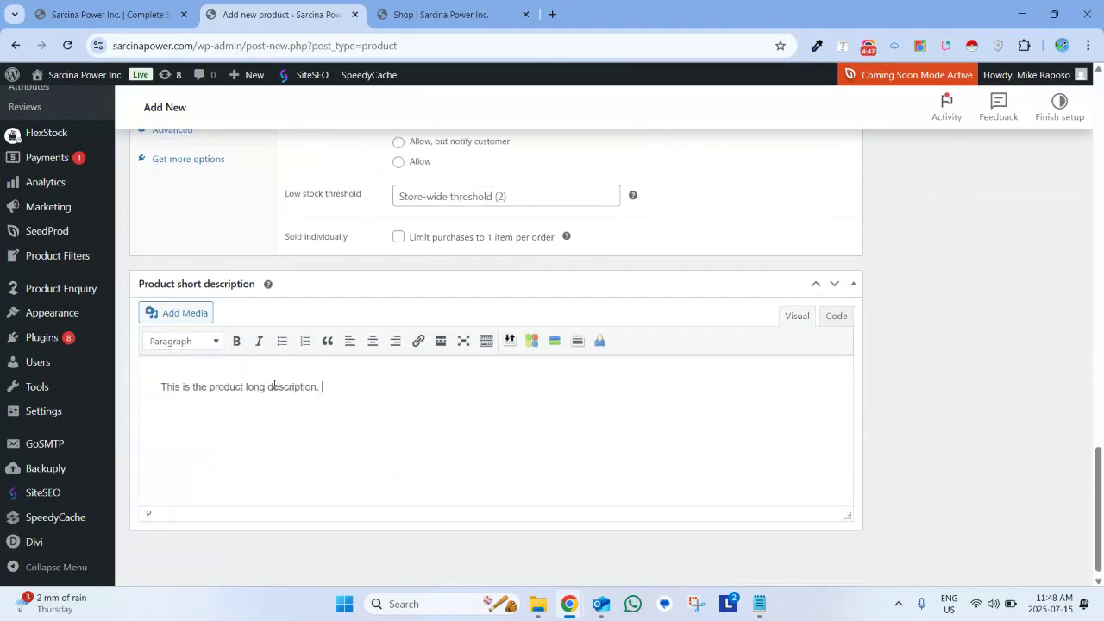
{"action": "left_click_drag", "start_coordinate": [274, 385], "coordinate": [274, 386]}
{"action": "type", "text": "shor"}
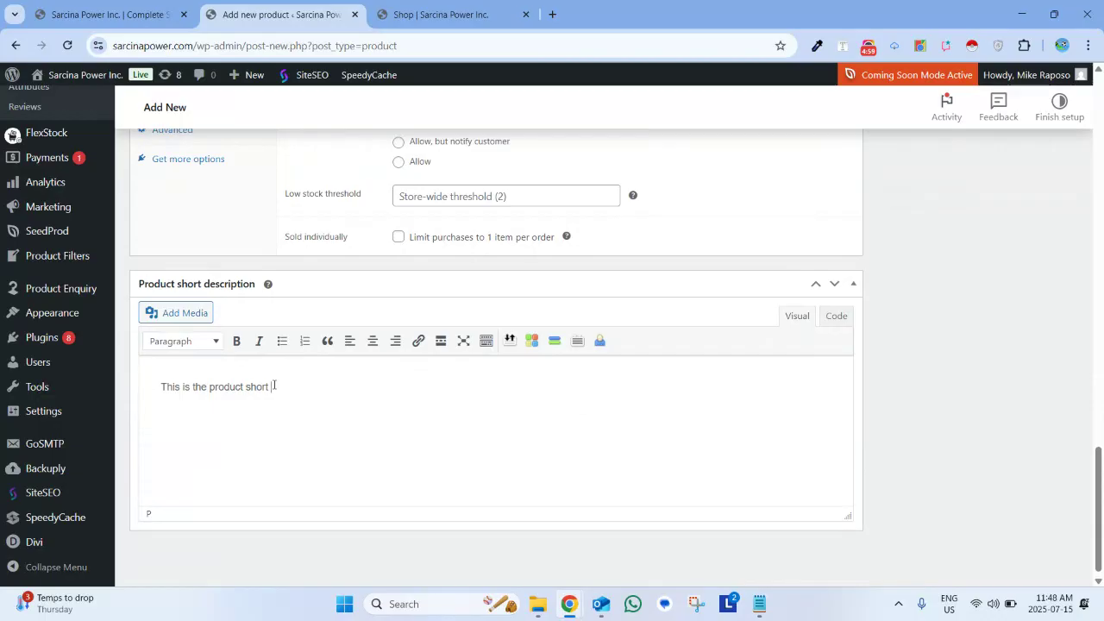
{"action": "type", "text": "description."}
Fill the product short description with nine copies of "This is the product short description."
{"action": "key", "text": "ctrl+a"}
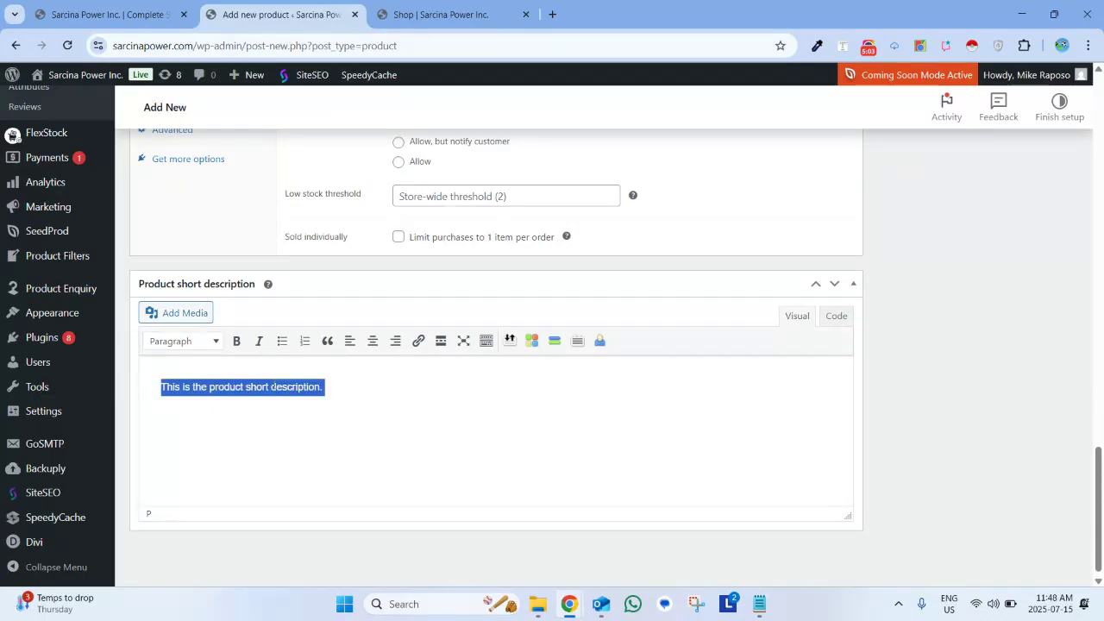
{"action": "key", "text": "ctrl+c"}
{"action": "key", "text": "ctrl+v"}
{"action": "key", "text": "ctrl+v"}
{"action": "key", "text": "ctrl+v"}
{"action": "key", "text": "ctrl+v"}
{"action": "key", "text": "ctrl+v"}
{"action": "key", "text": "ctrl+v"}
{"action": "key", "text": "ctrl+v"}
{"action": "key", "text": "ctrl+v"}
{"action": "key", "text": "ctrl+v"}
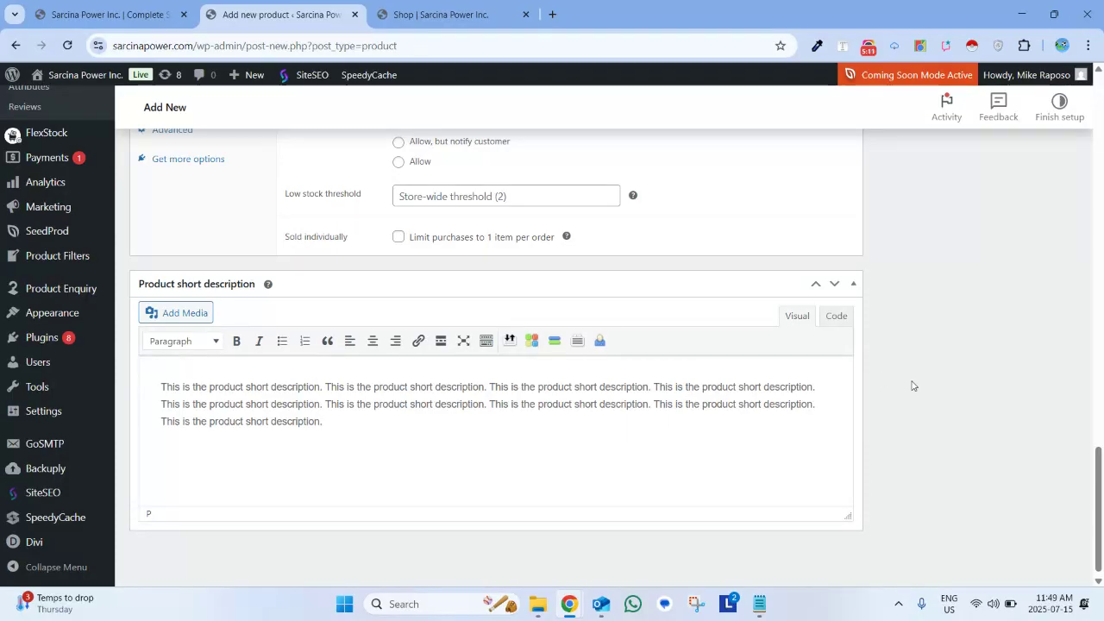
Add the existing Transformer Condition attribute to the product
{"action": "scroll", "coordinate": [913, 385], "scroll_direction": "up", "scroll_amount": 3}
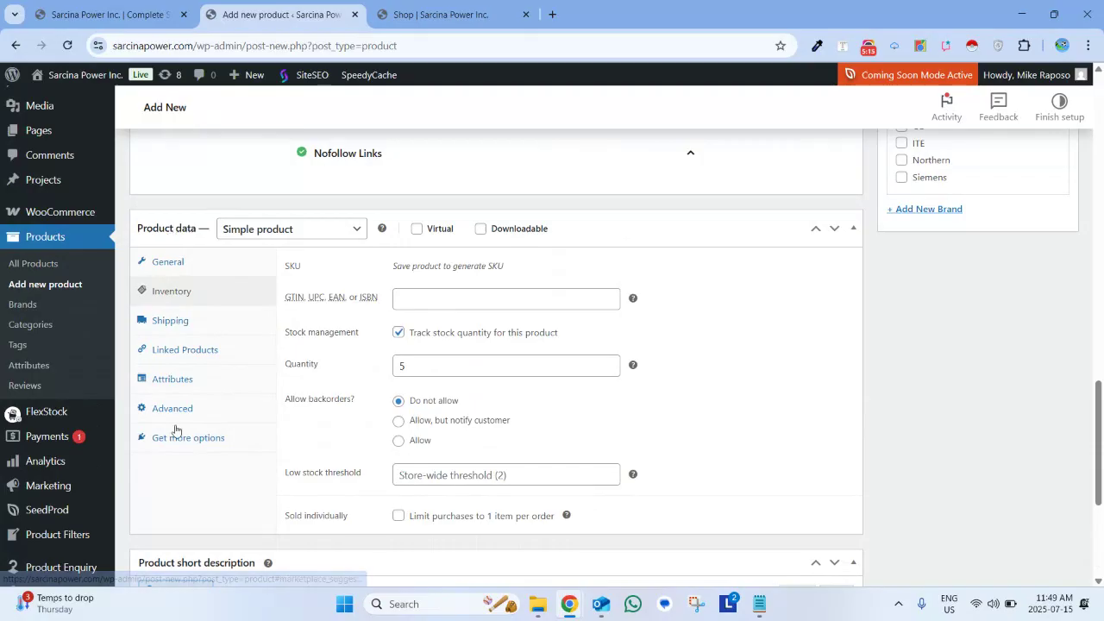
{"action": "left_click", "coordinate": [179, 380]}
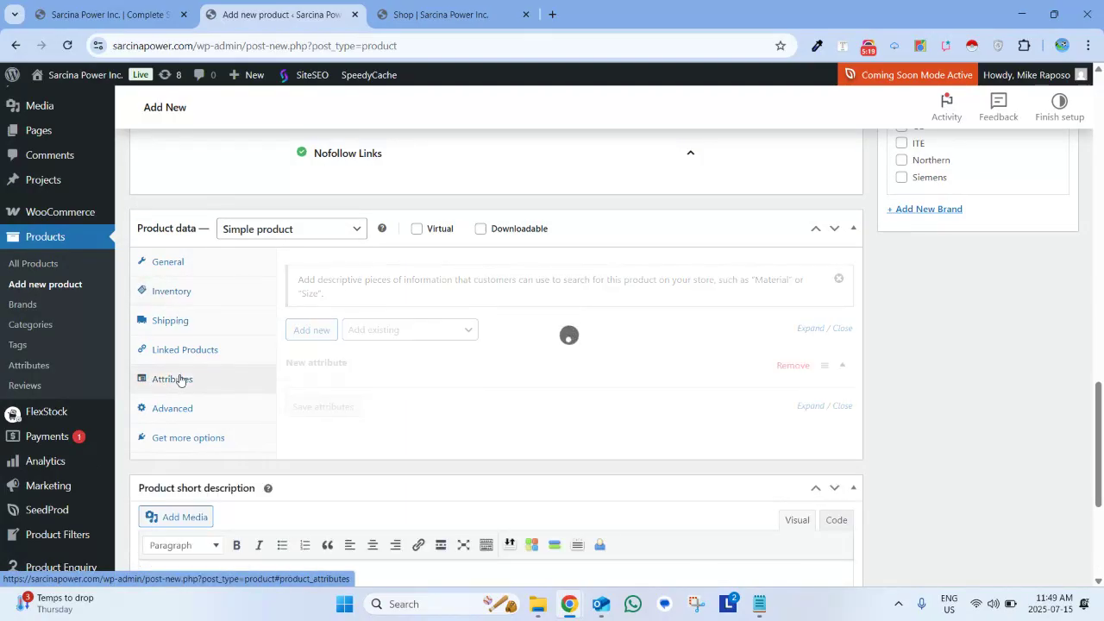
{"action": "scroll", "coordinate": [535, 363], "scroll_direction": "down", "scroll_amount": 1}
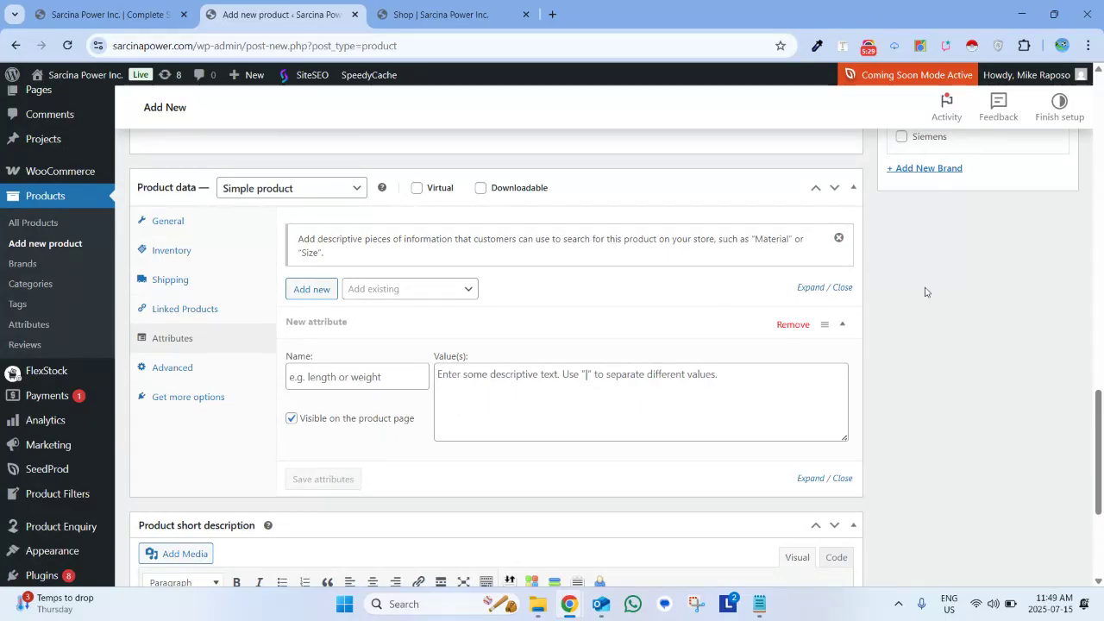
{"action": "scroll", "coordinate": [956, 314], "scroll_direction": "down", "scroll_amount": 1}
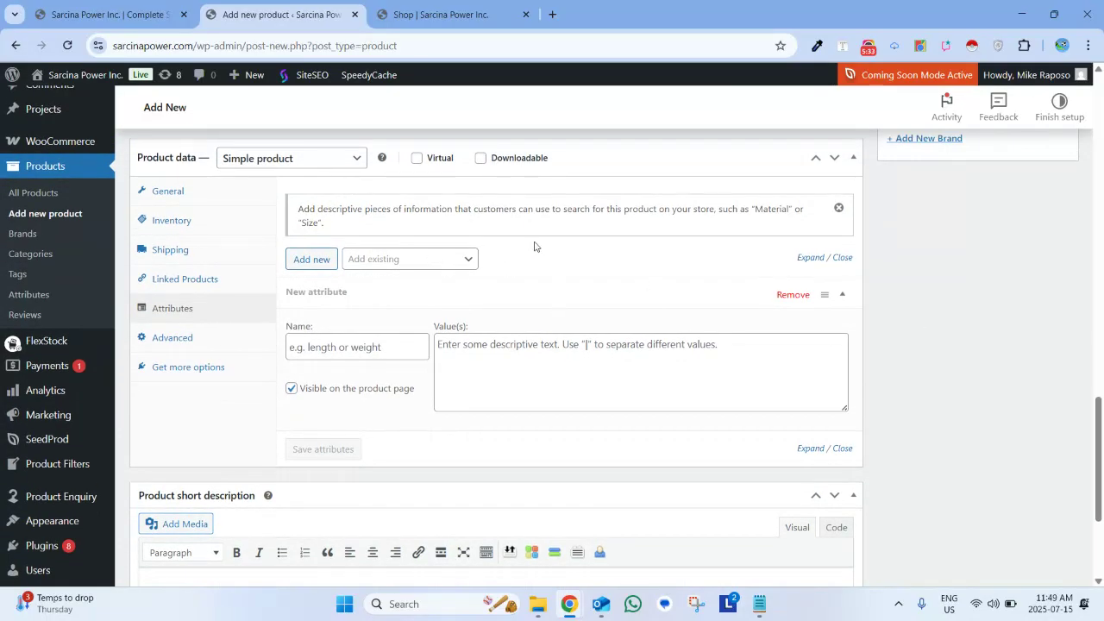
{"action": "left_click", "coordinate": [378, 260]}
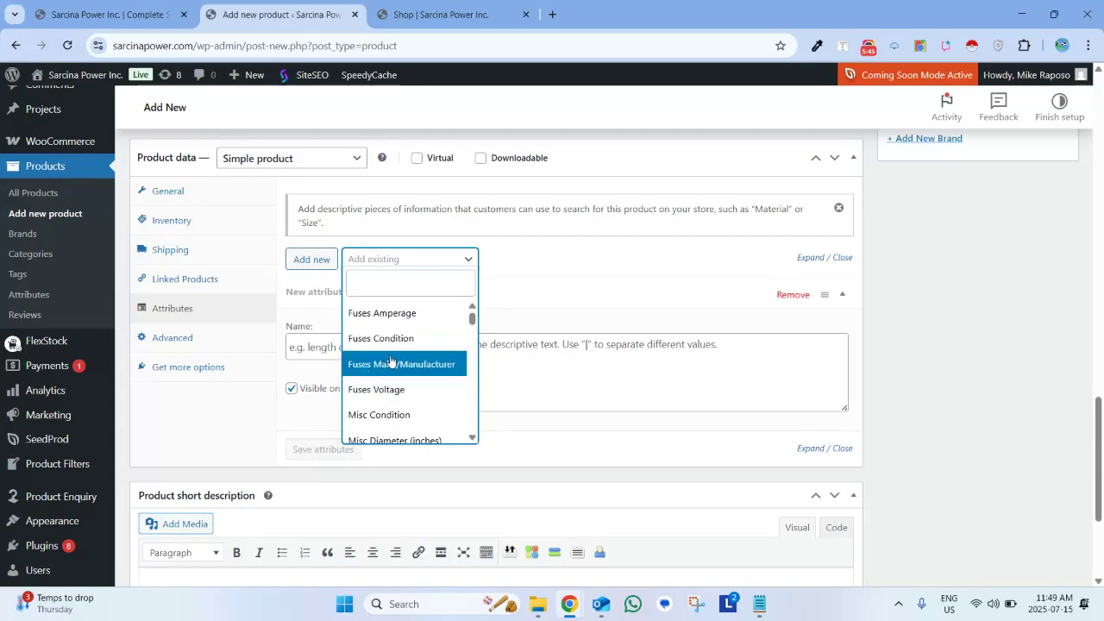
{"action": "scroll", "coordinate": [391, 360], "scroll_direction": "down", "scroll_amount": 5}
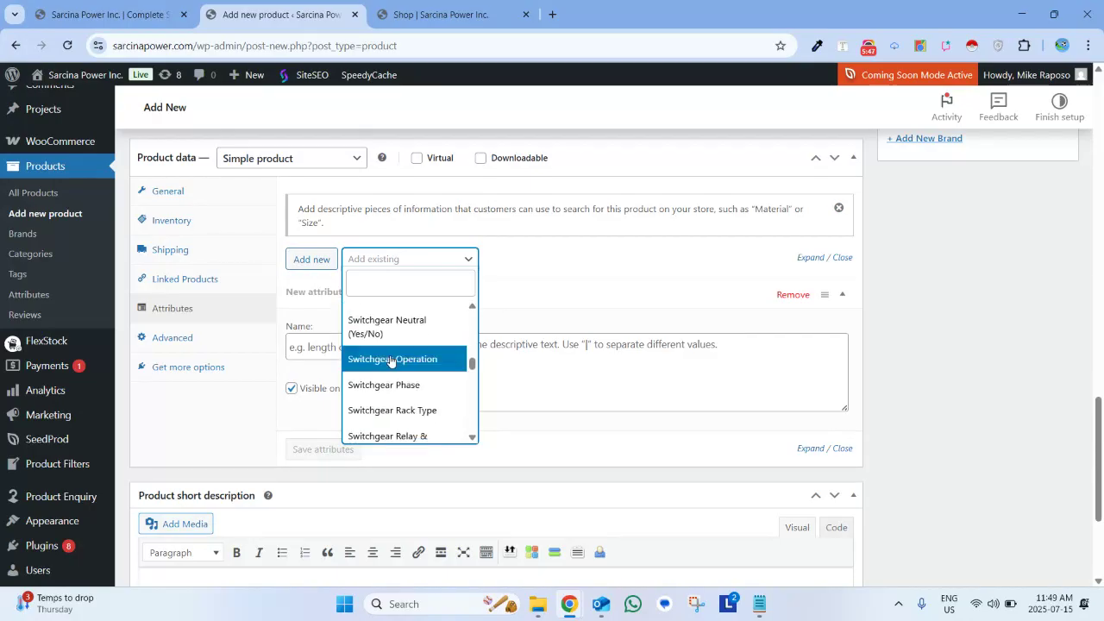
{"action": "scroll", "coordinate": [391, 360], "scroll_direction": "down", "scroll_amount": 5}
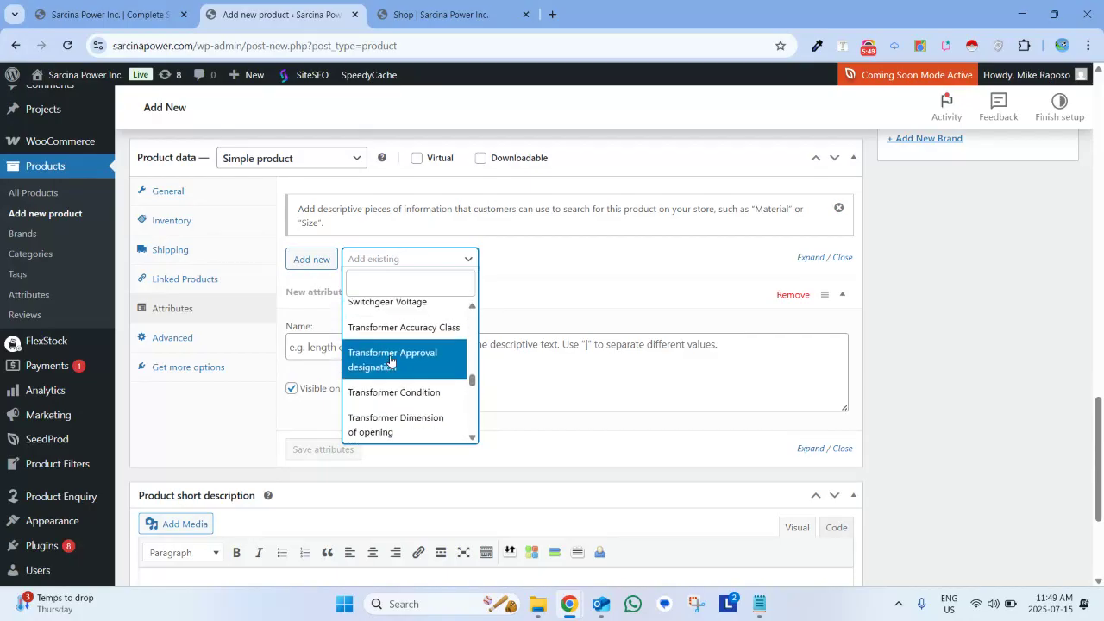
{"action": "scroll", "coordinate": [390, 361], "scroll_direction": "down", "scroll_amount": 2}
{"action": "scroll", "coordinate": [379, 371], "scroll_direction": "up", "scroll_amount": 2}
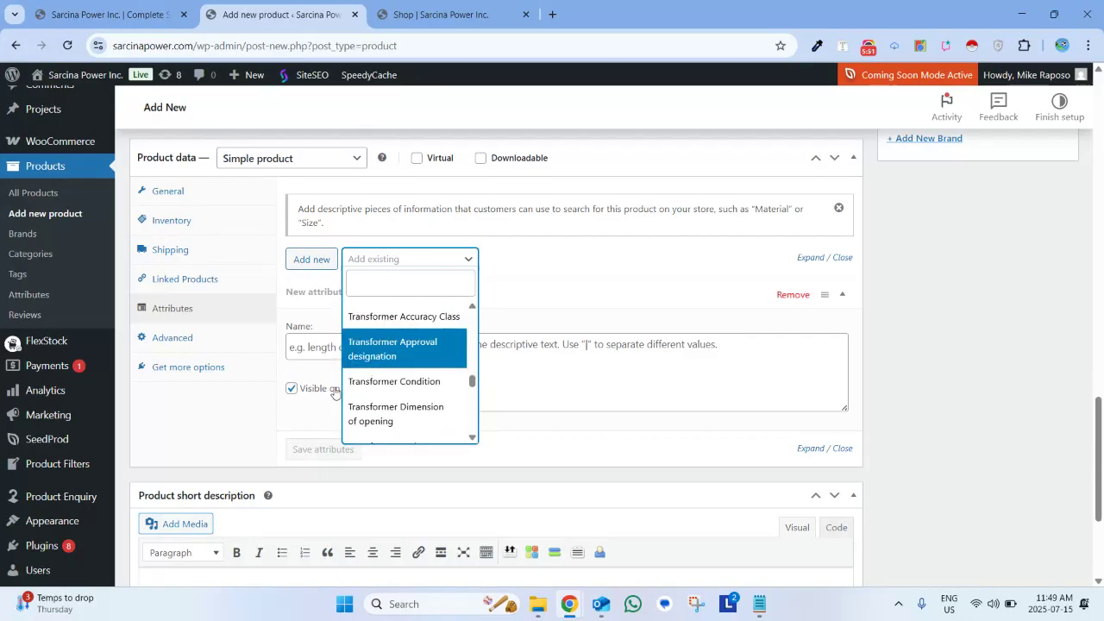
{"action": "left_click", "coordinate": [405, 382]}
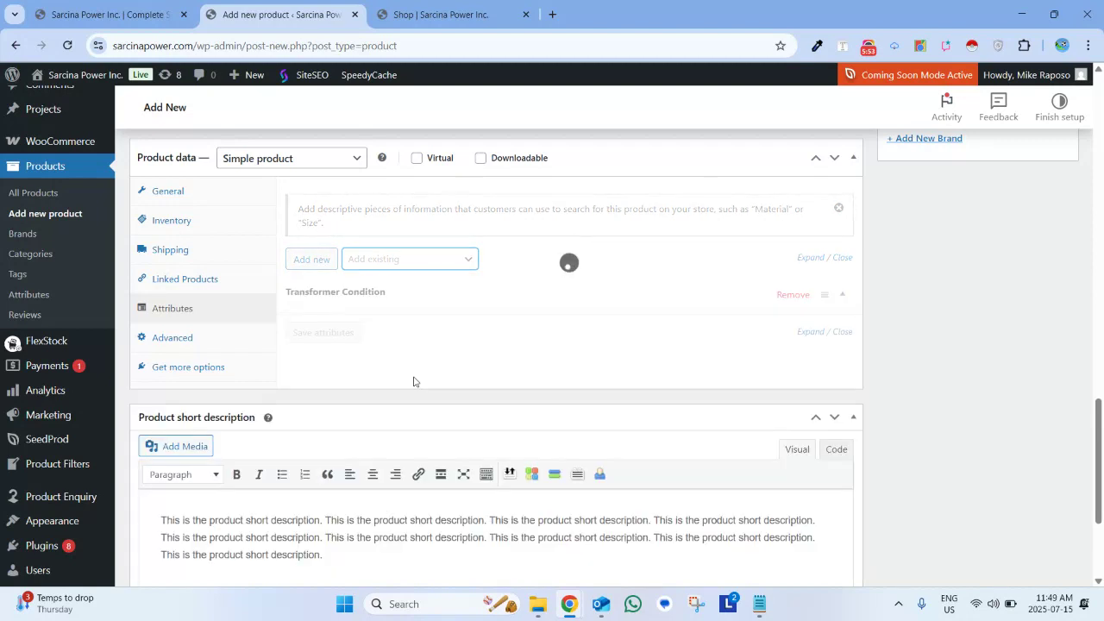
Check which existing values are available for the Transformer Condition attribute
{"action": "left_click", "coordinate": [526, 349]}
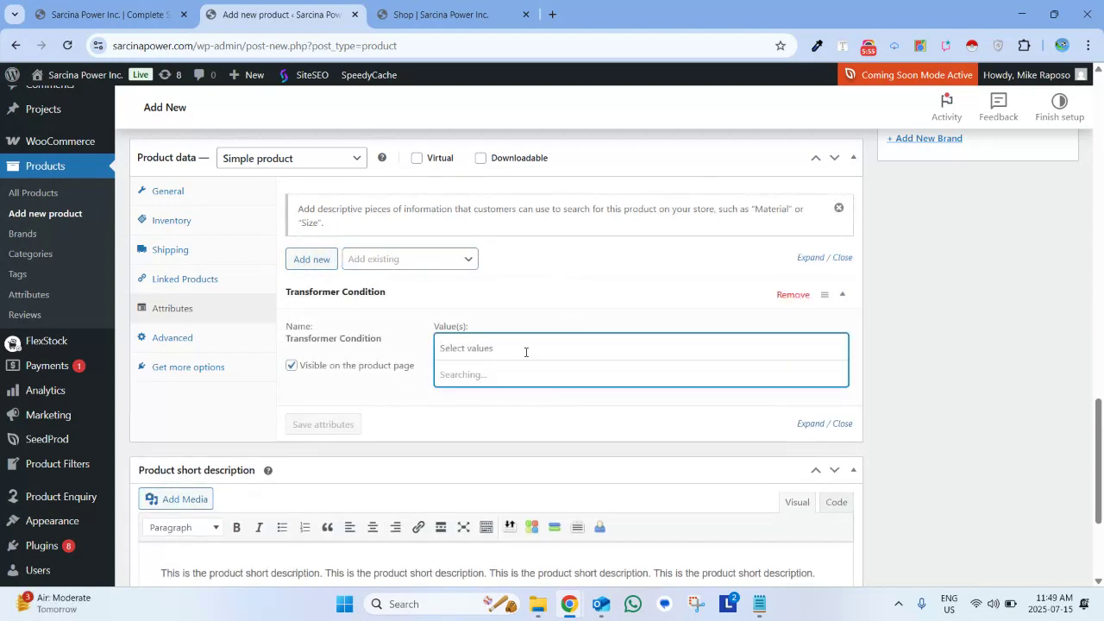
{"action": "left_click", "coordinate": [945, 374]}
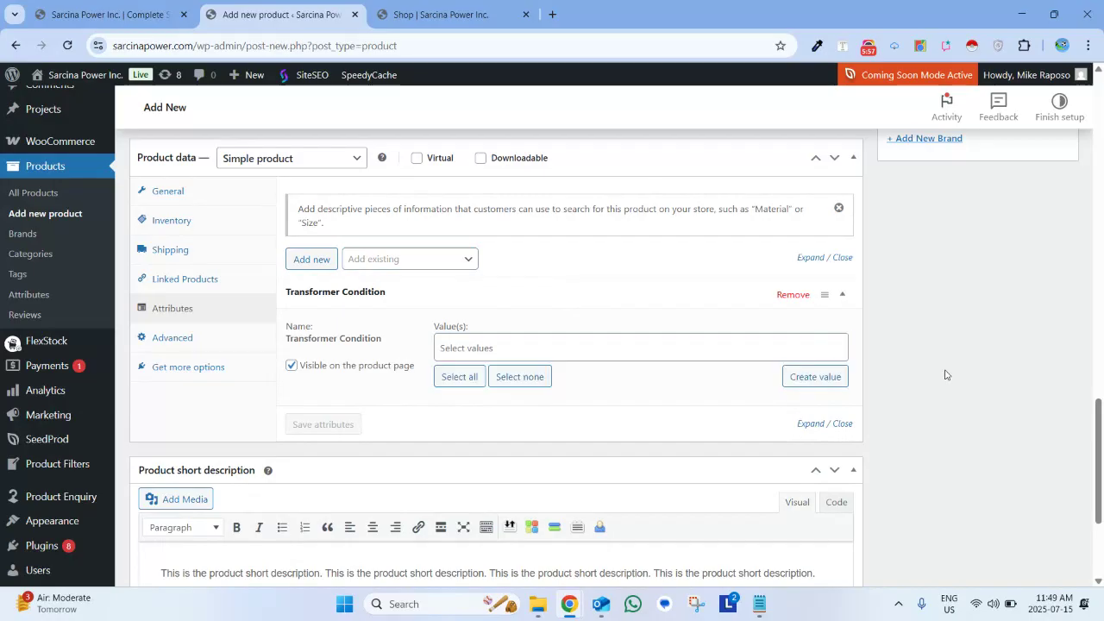
{"action": "left_click", "coordinate": [460, 347]}
{"action": "left_click", "coordinate": [944, 378]}
{"action": "left_click", "coordinate": [498, 348]}
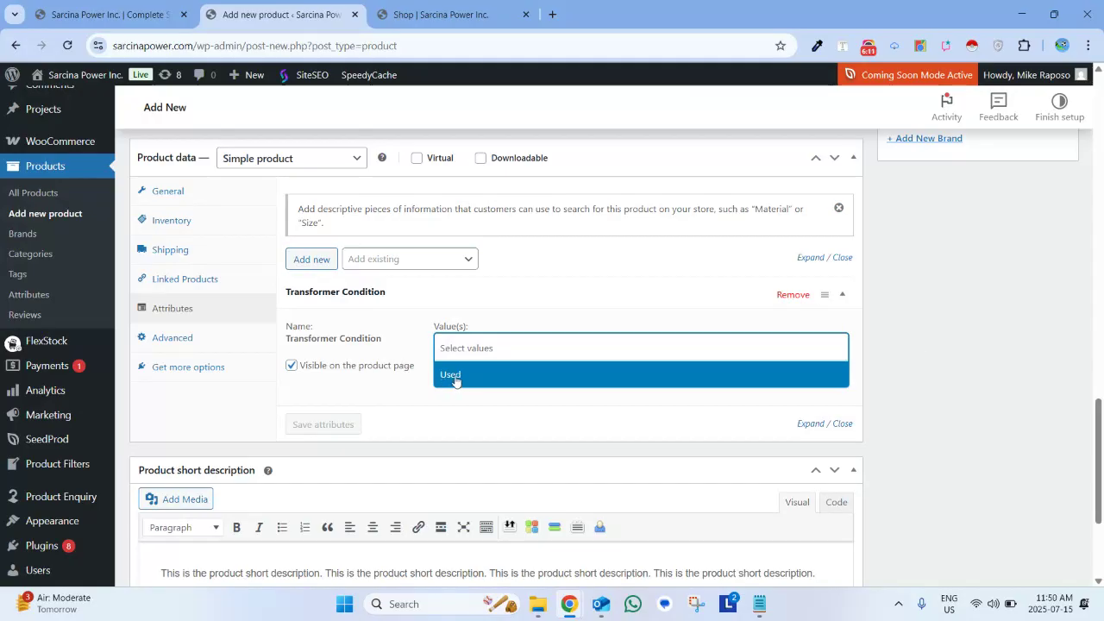
{"action": "left_click", "coordinate": [963, 349]}
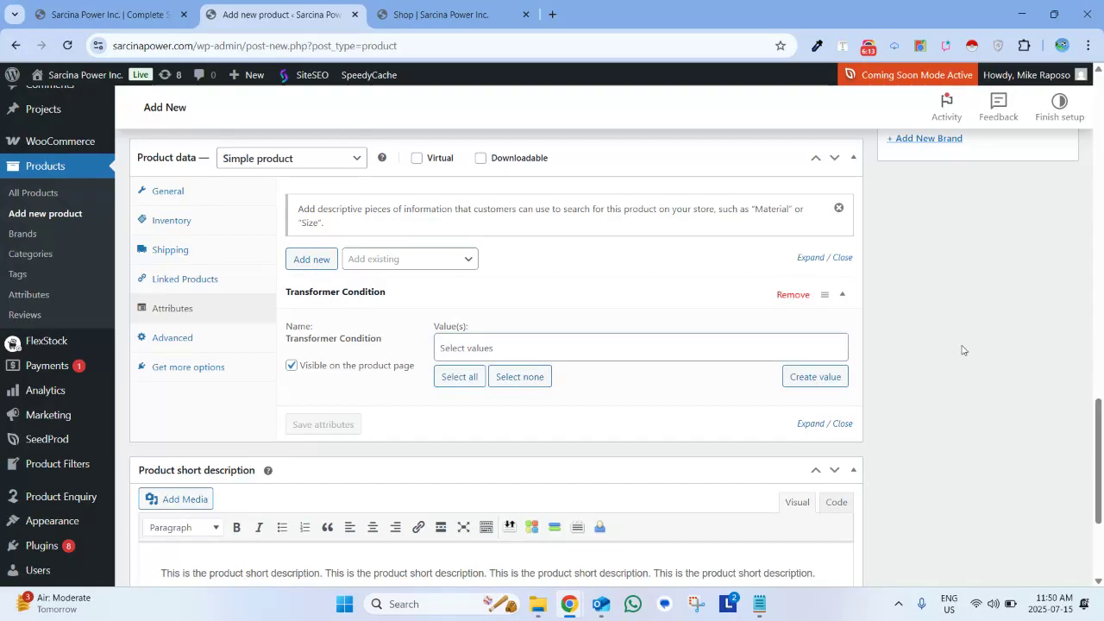
Create a Transformer Condition value named New, and reselect it from the existing values after removing it
{"action": "left_click", "coordinate": [811, 379]}
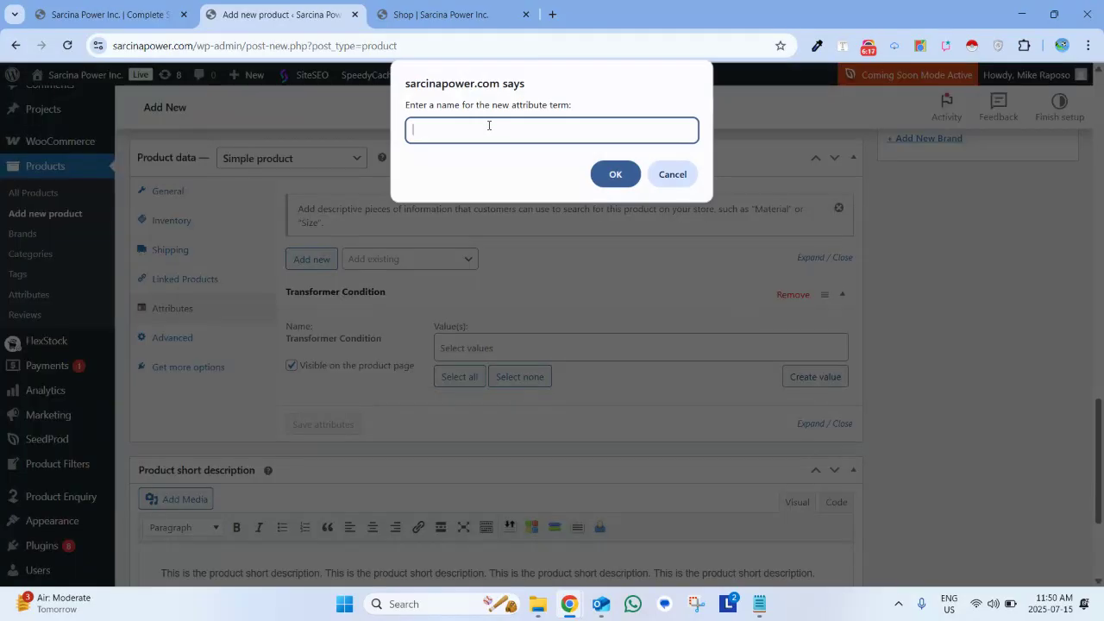
{"action": "left_click", "coordinate": [612, 174]}
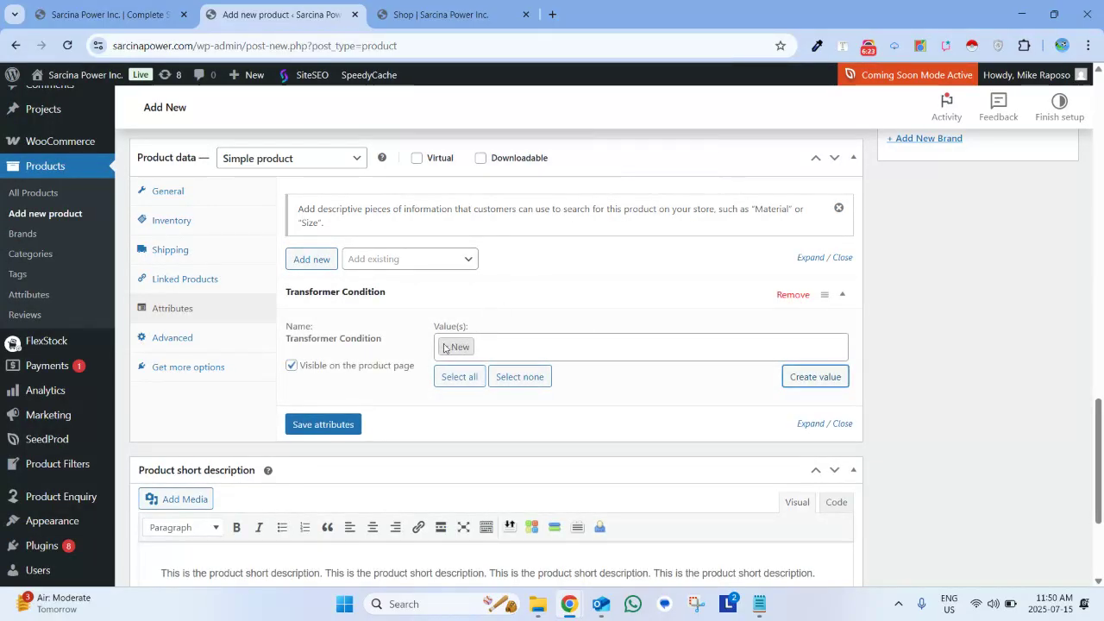
{"action": "left_click", "coordinate": [446, 347]}
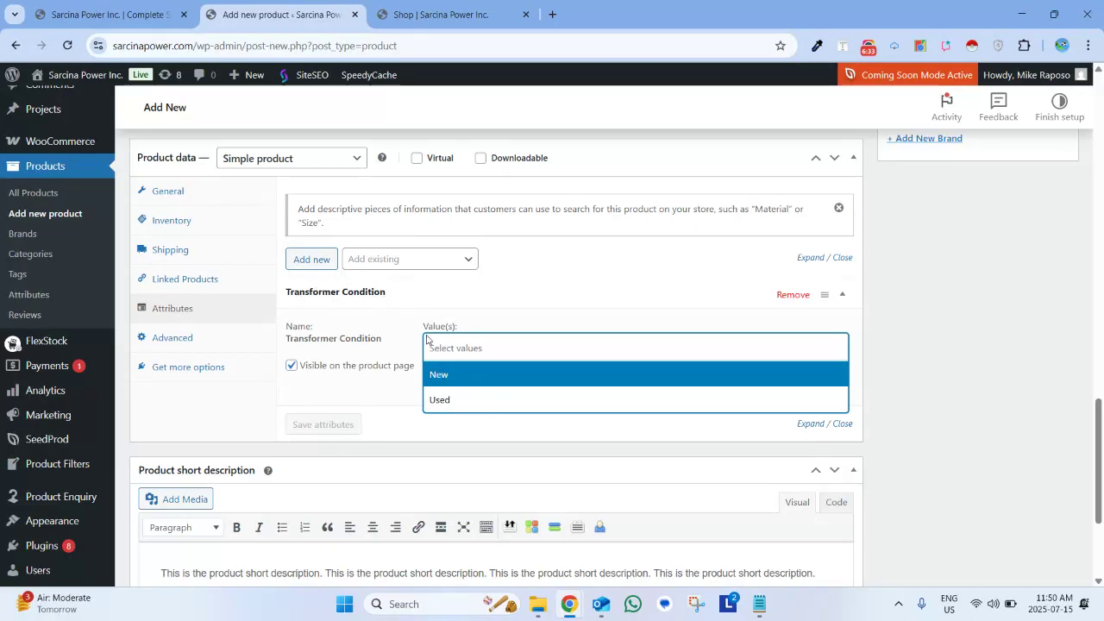
{"action": "left_click", "coordinate": [448, 375]}
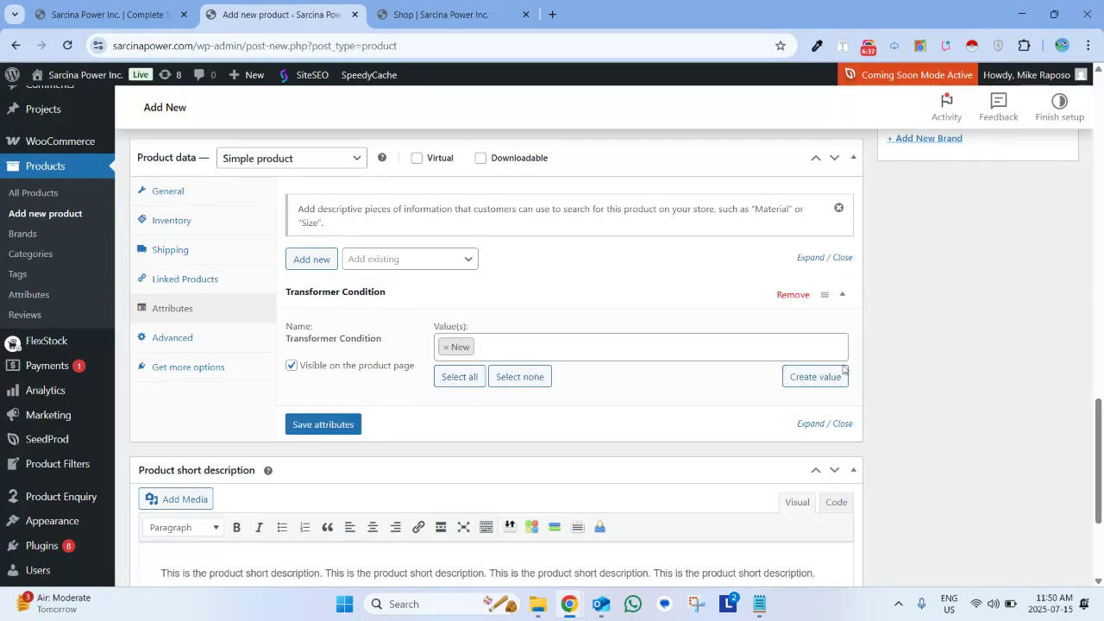
{"action": "scroll", "coordinate": [905, 378], "scroll_direction": "down", "scroll_amount": 1}
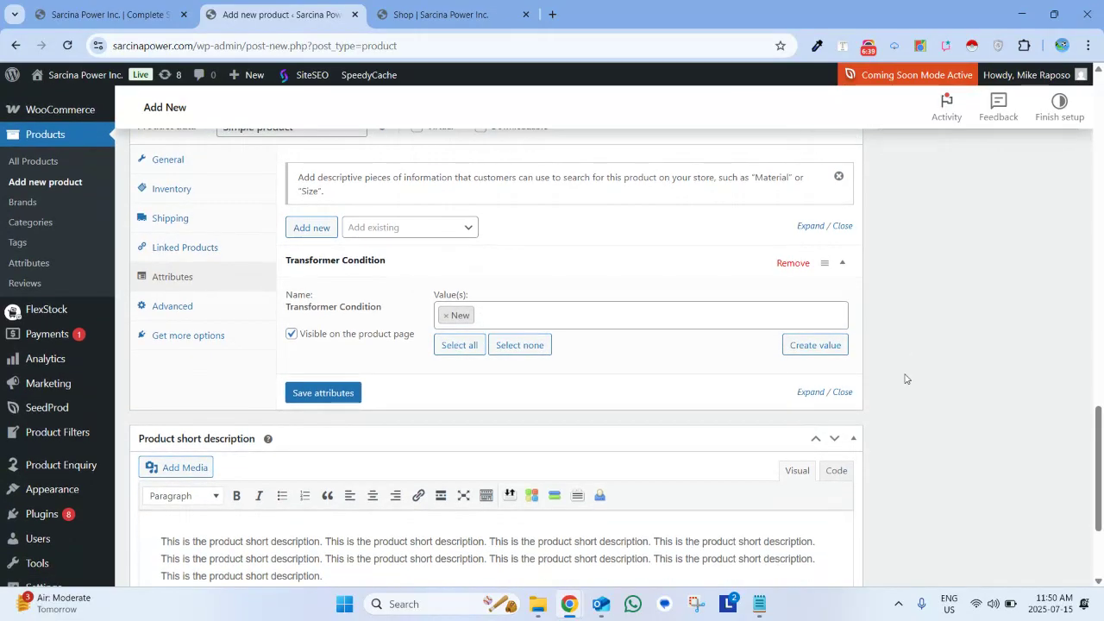
Save the Transformer Condition attribute, and add the existing Transformer Primary BIL (KV) attribute to the product
{"action": "left_click", "coordinate": [328, 393]}
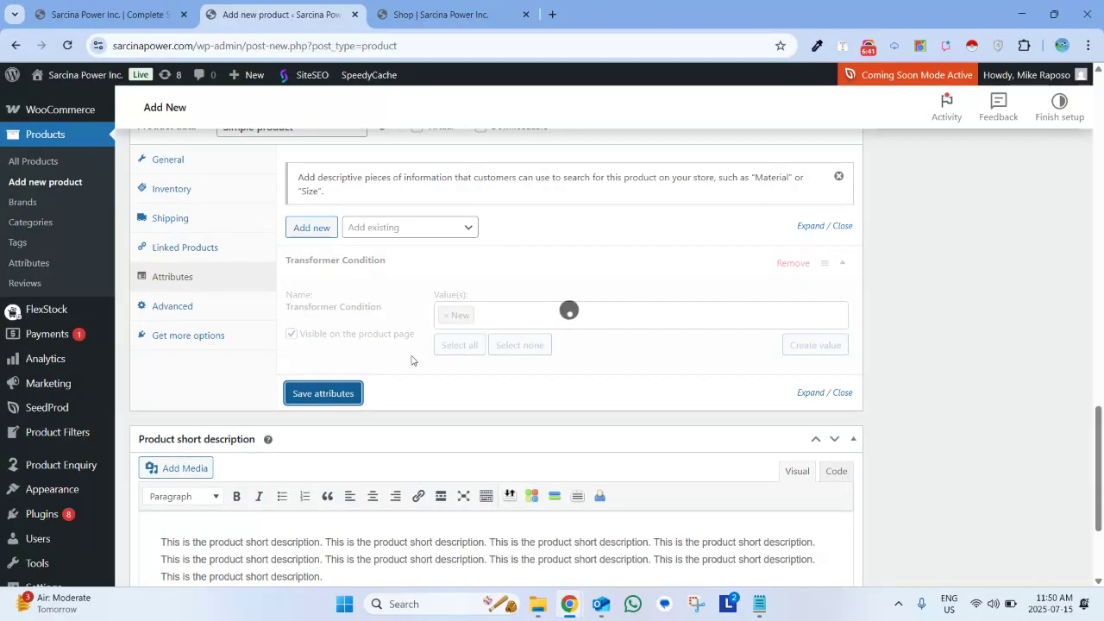
{"action": "left_click", "coordinate": [311, 228]}
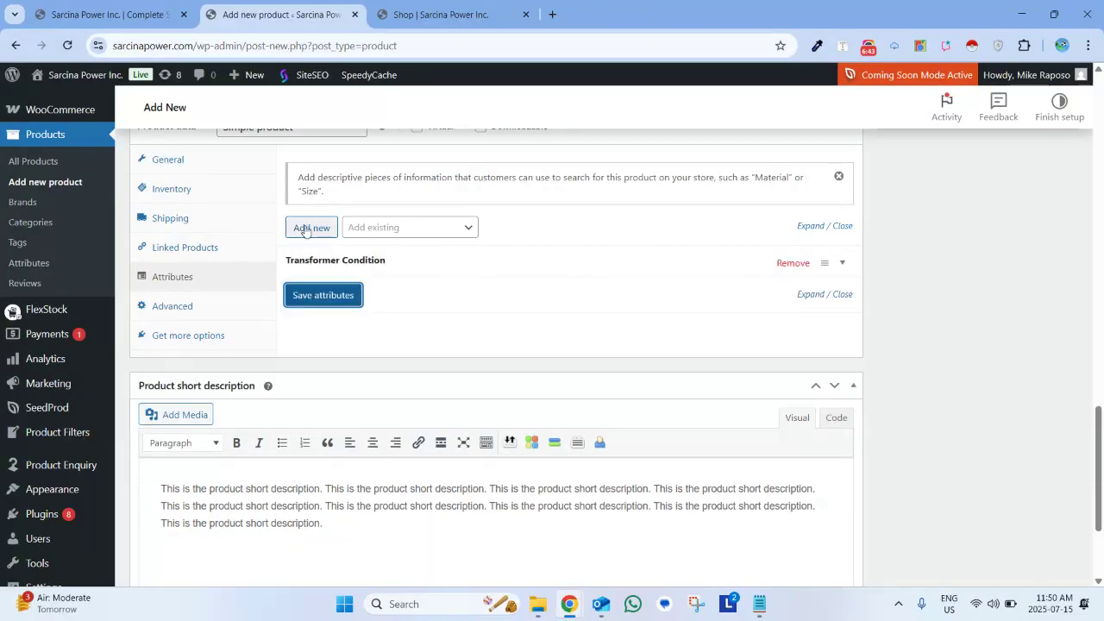
{"action": "left_click", "coordinate": [389, 229]}
{"action": "scroll", "coordinate": [402, 355], "scroll_direction": "up", "scroll_amount": 5}
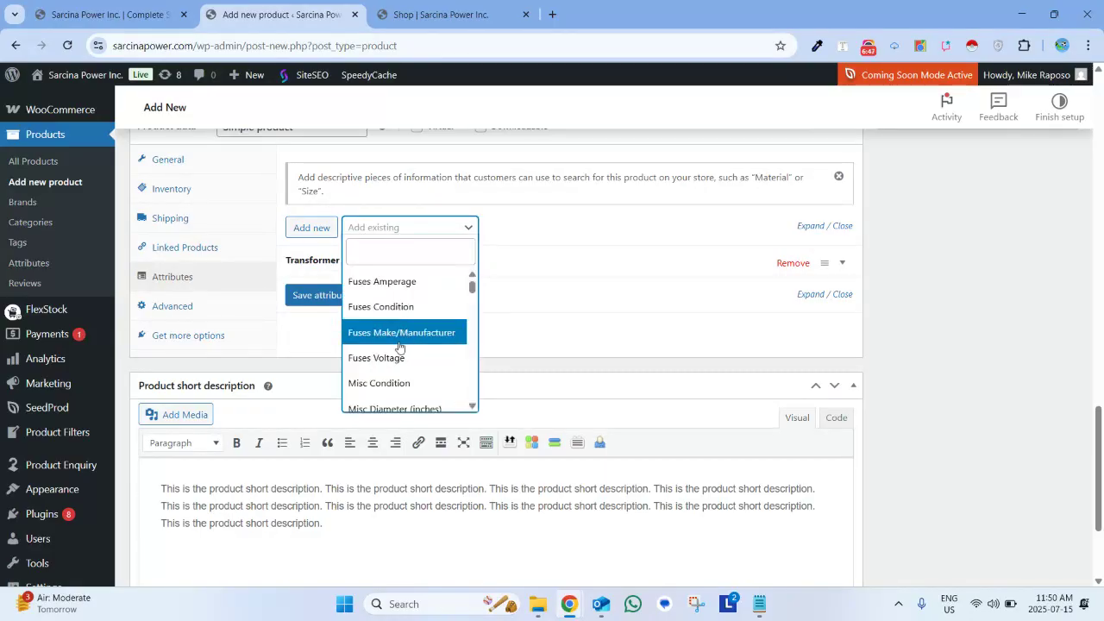
{"action": "scroll", "coordinate": [403, 355], "scroll_direction": "down", "scroll_amount": 3}
{"action": "scroll", "coordinate": [402, 355], "scroll_direction": "down", "scroll_amount": 10}
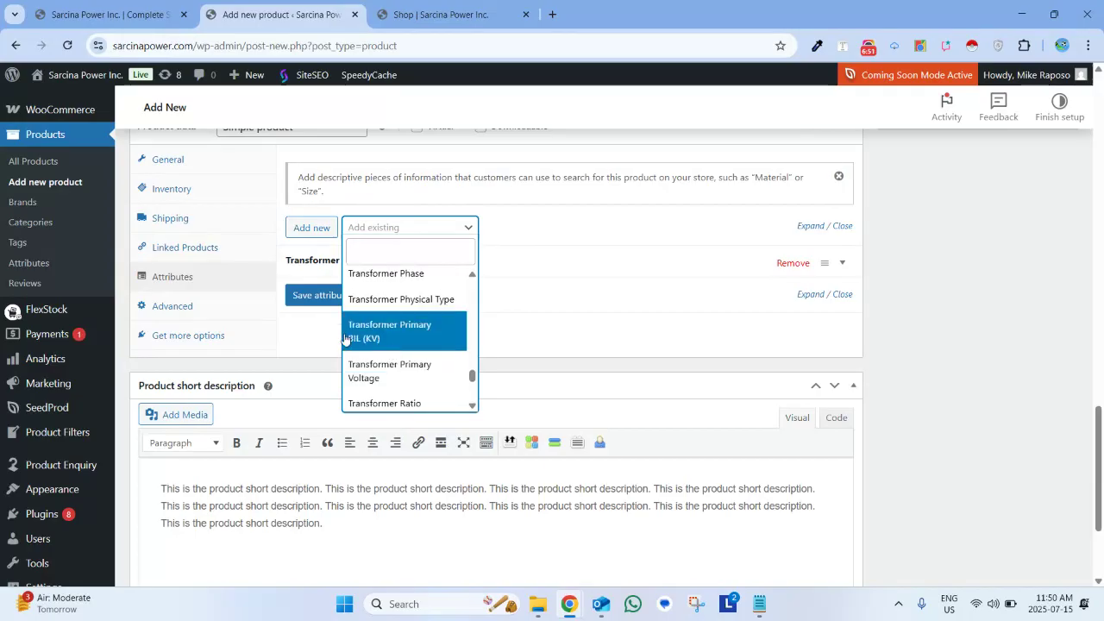
{"action": "left_click", "coordinate": [393, 327]}
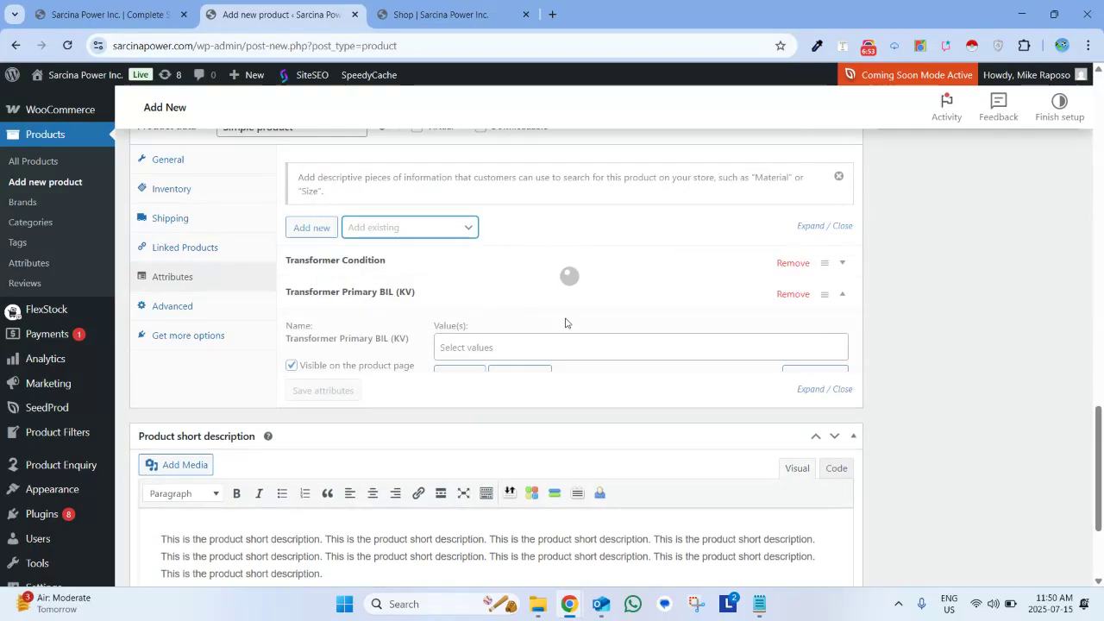
Assign the value 150 KV to the Transformer Primary BIL (KV) attribute and save the attributes
{"action": "left_click", "coordinate": [516, 345]}
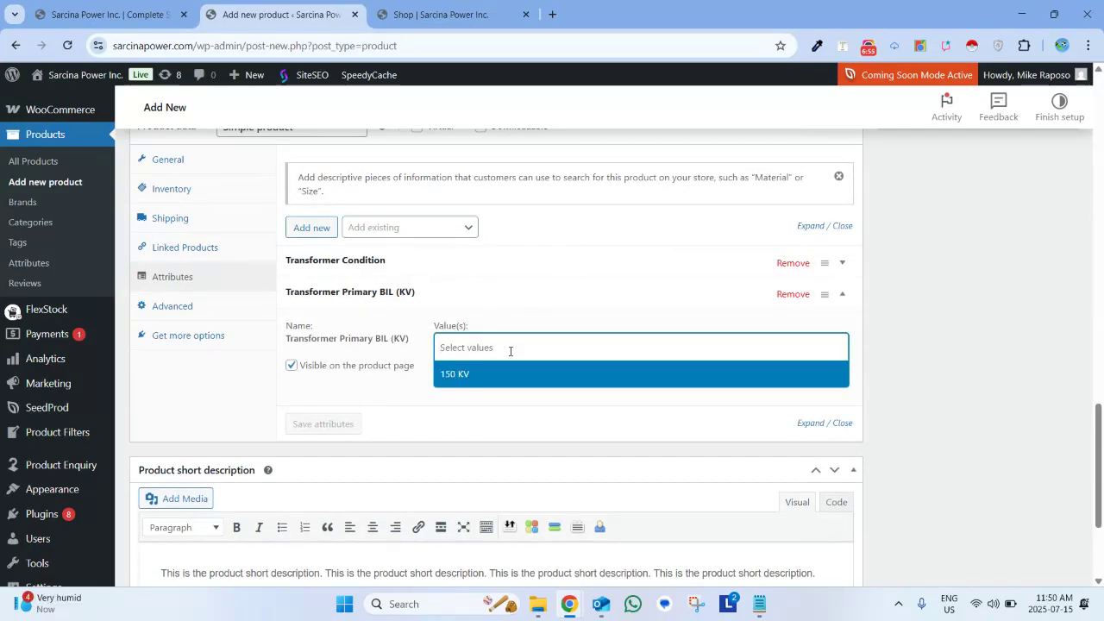
{"action": "left_click", "coordinate": [459, 375]}
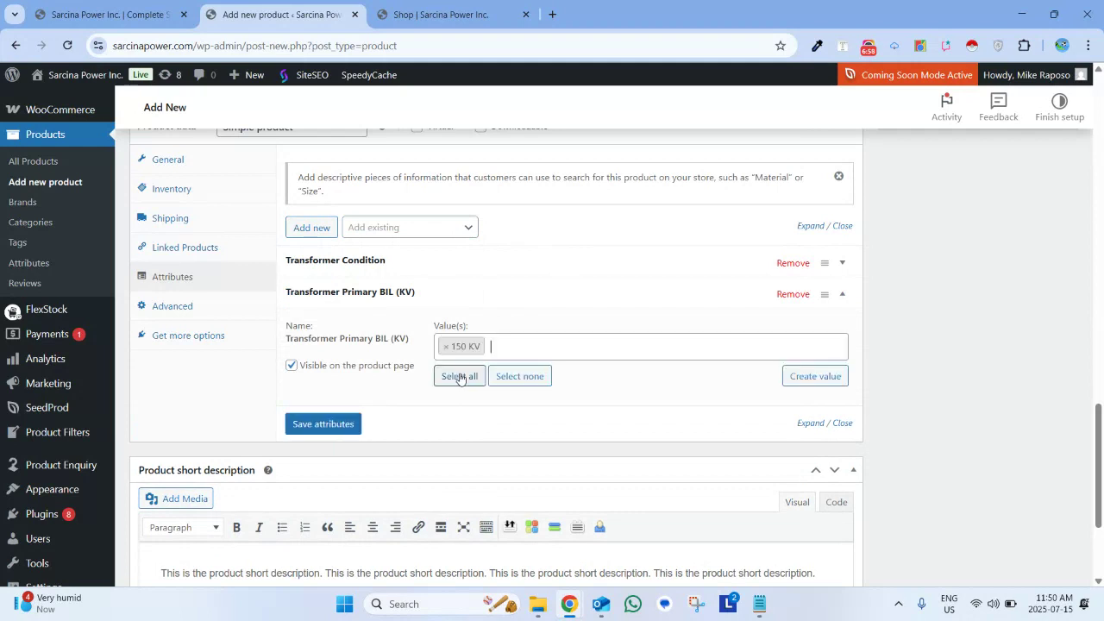
{"action": "left_click", "coordinate": [313, 426]}
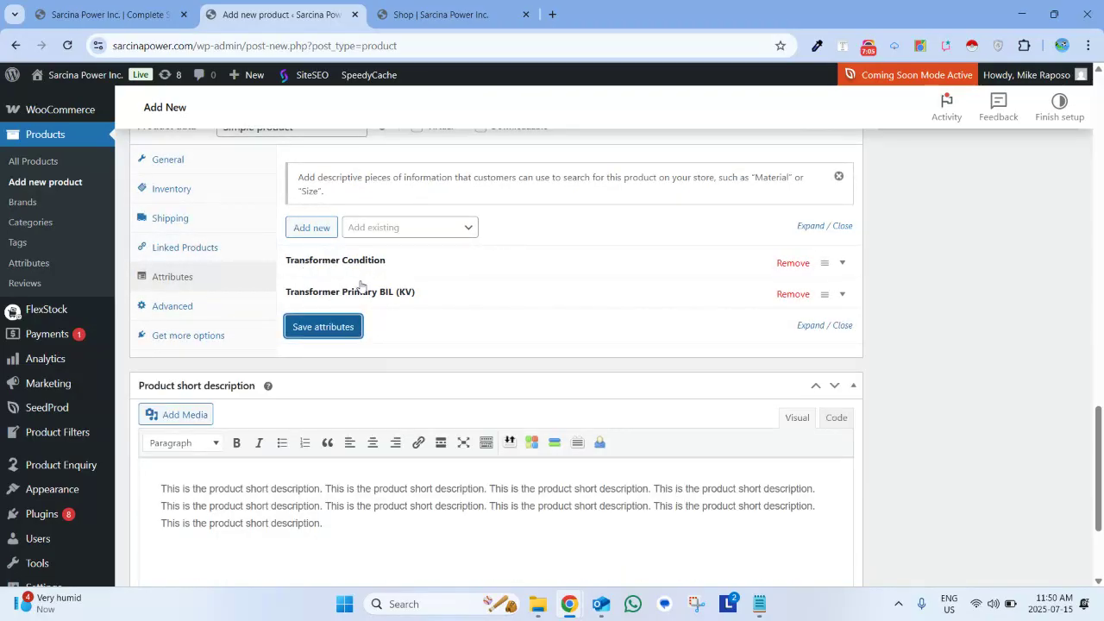
Add the existing Transformer Enclosure type attribute to the product
{"action": "left_click", "coordinate": [416, 228]}
{"action": "scroll", "coordinate": [431, 354], "scroll_direction": "up", "scroll_amount": 10}
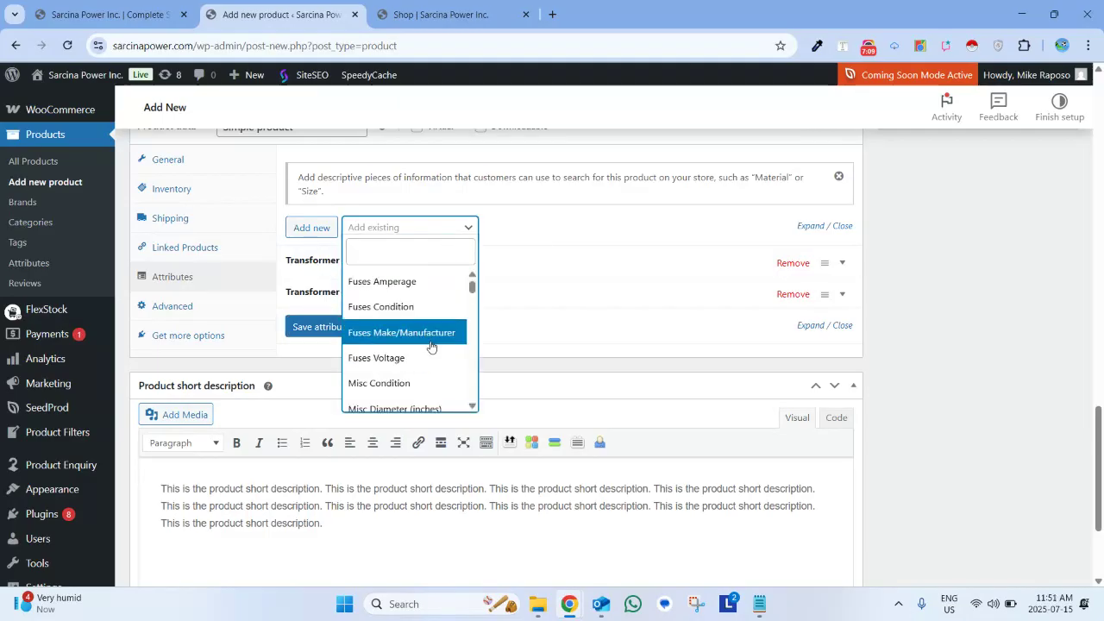
{"action": "scroll", "coordinate": [431, 347], "scroll_direction": "down", "scroll_amount": 5}
{"action": "scroll", "coordinate": [431, 347], "scroll_direction": "down", "scroll_amount": 5}
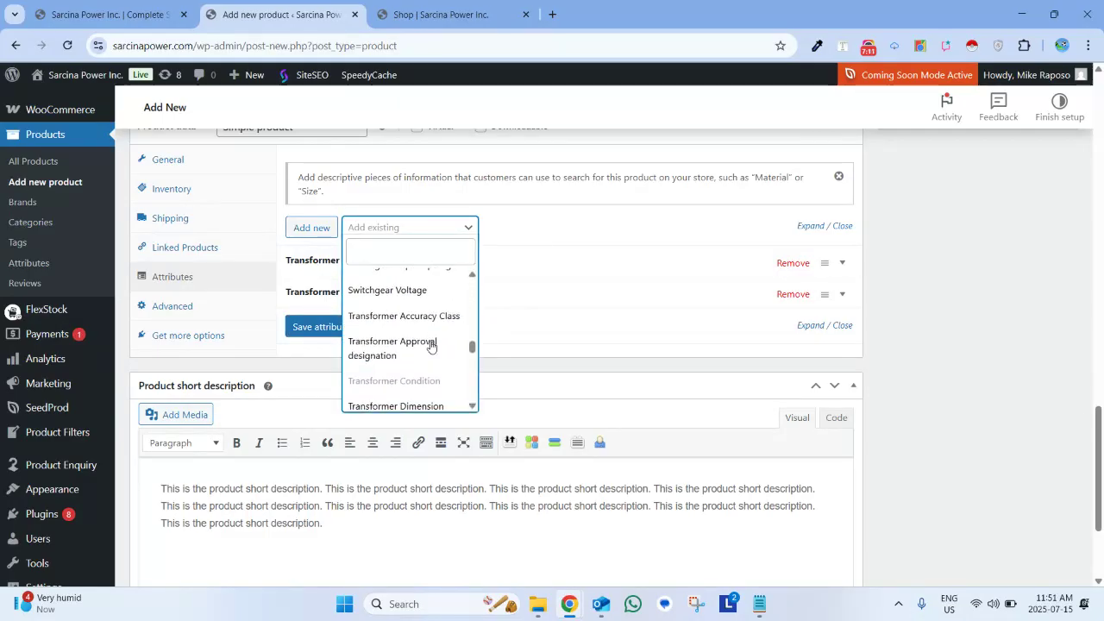
{"action": "scroll", "coordinate": [440, 358], "scroll_direction": "down", "scroll_amount": 4}
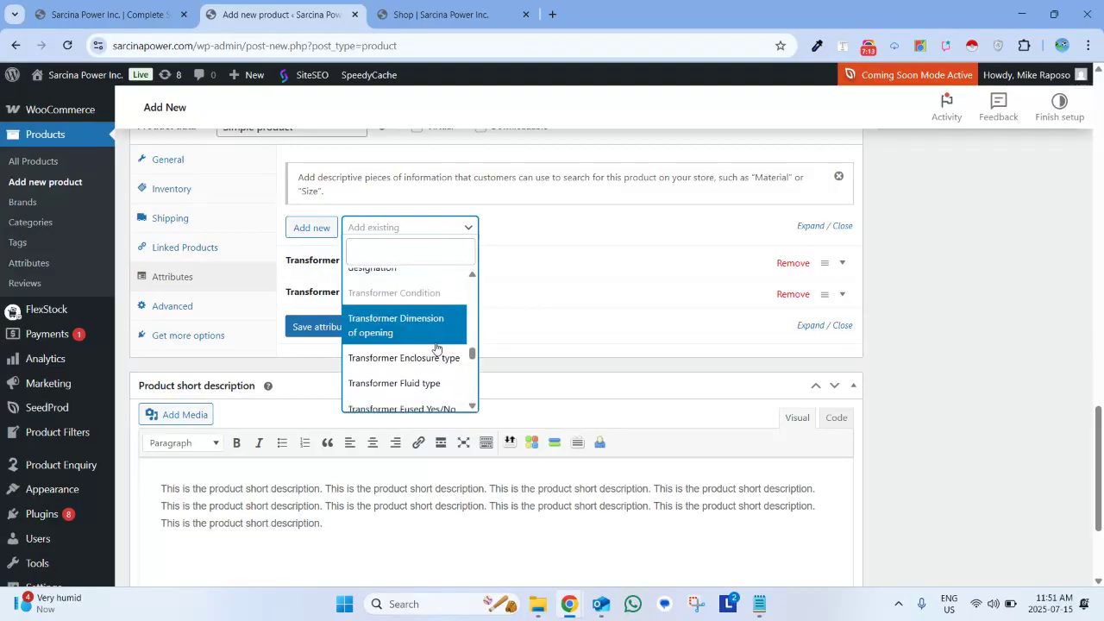
{"action": "left_click", "coordinate": [403, 303]}
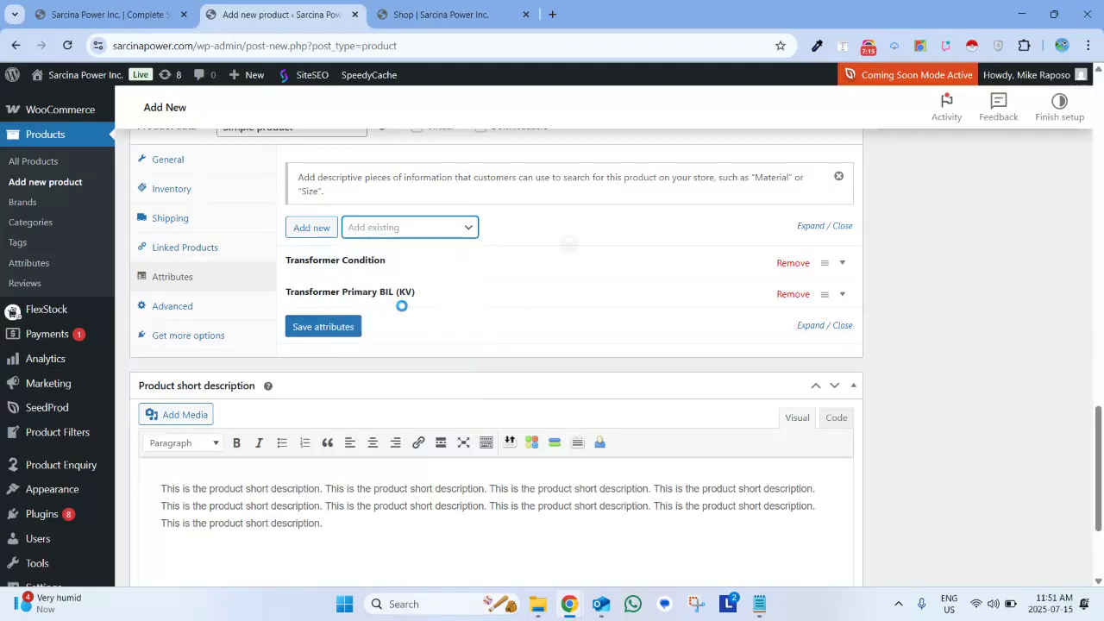
Assign the value Outdoor to the Transformer Enclosure type attribute and save the attributes
{"action": "left_click", "coordinate": [507, 379]}
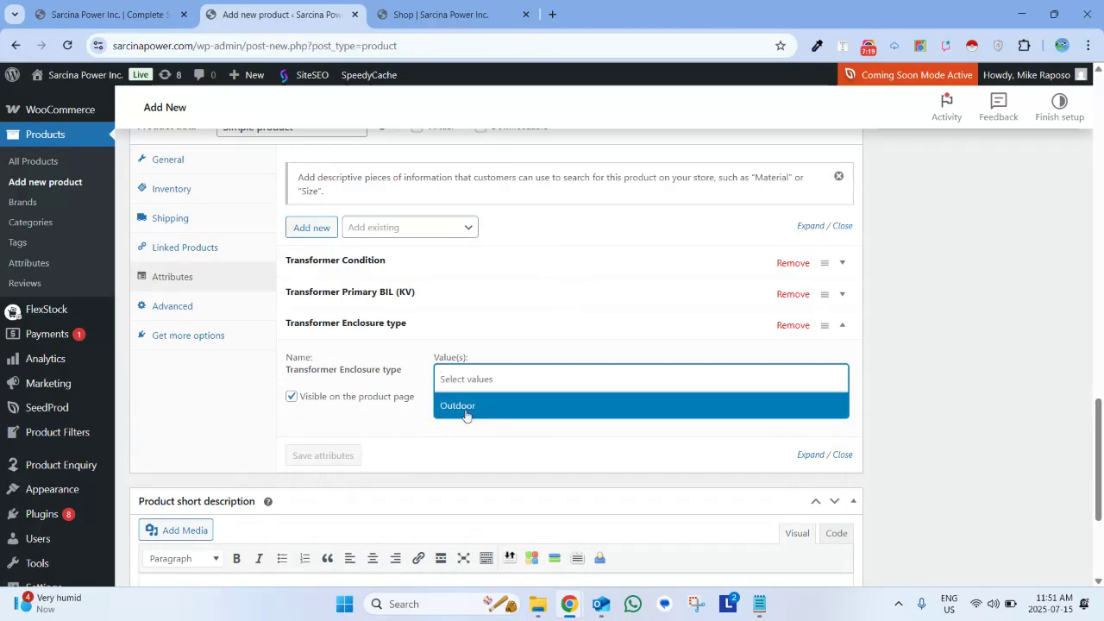
{"action": "left_click", "coordinate": [465, 406]}
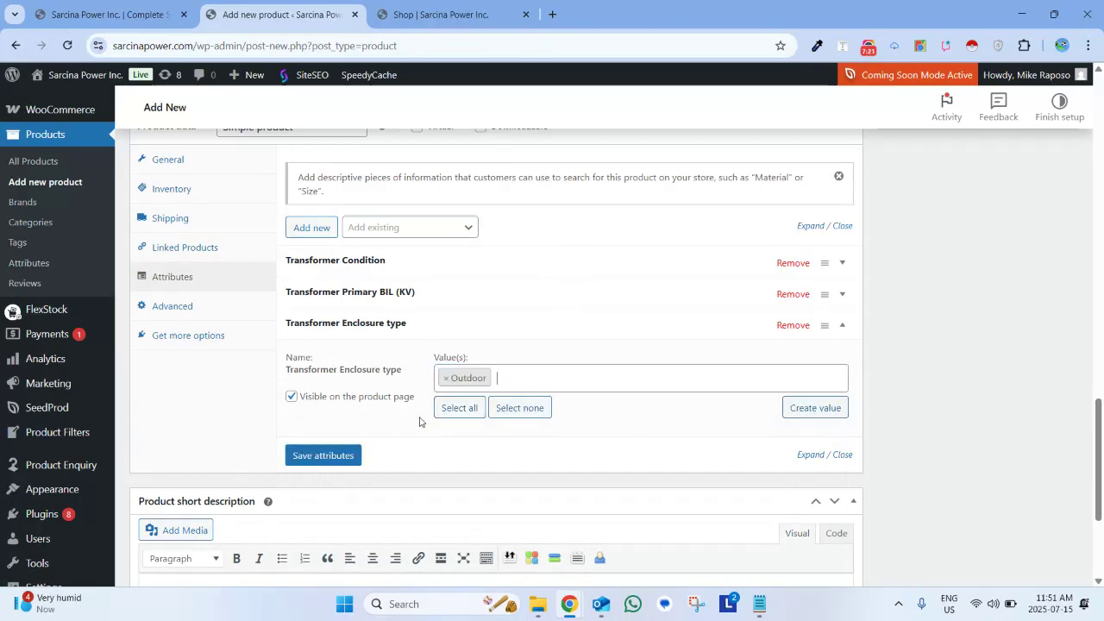
{"action": "left_click", "coordinate": [317, 454]}
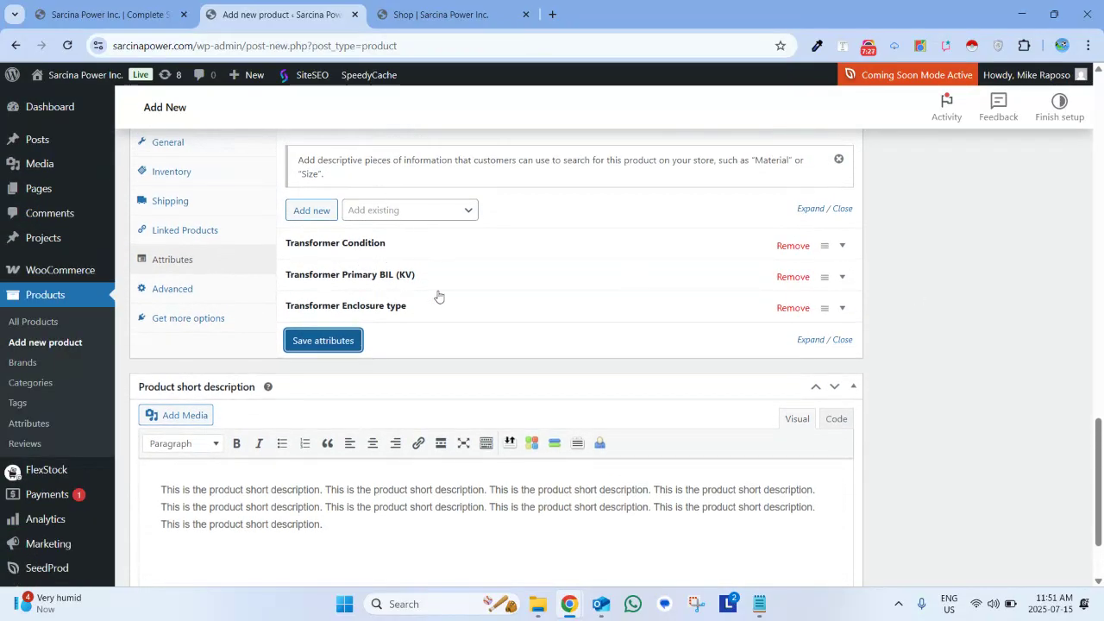
Publish the new product "This is the product Title"
{"action": "scroll", "coordinate": [703, 281], "scroll_direction": "up", "scroll_amount": 4}
{"action": "scroll", "coordinate": [706, 281], "scroll_direction": "up", "scroll_amount": 1}
{"action": "scroll", "coordinate": [705, 280], "scroll_direction": "down", "scroll_amount": 1}
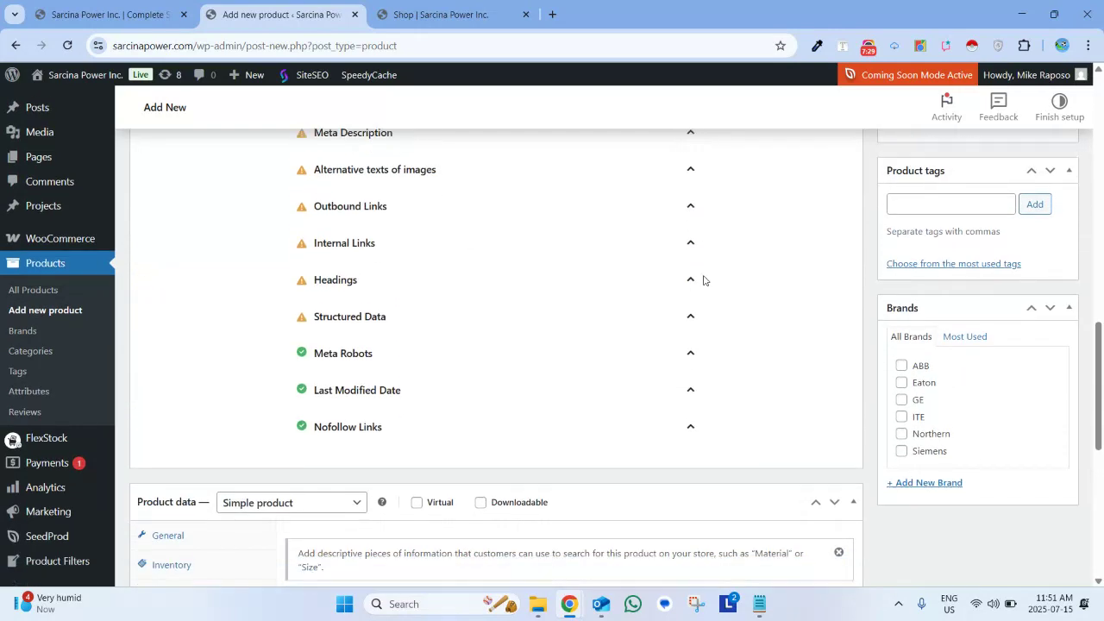
{"action": "scroll", "coordinate": [705, 280], "scroll_direction": "up", "scroll_amount": 1}
{"action": "scroll", "coordinate": [703, 280], "scroll_direction": "up", "scroll_amount": 6}
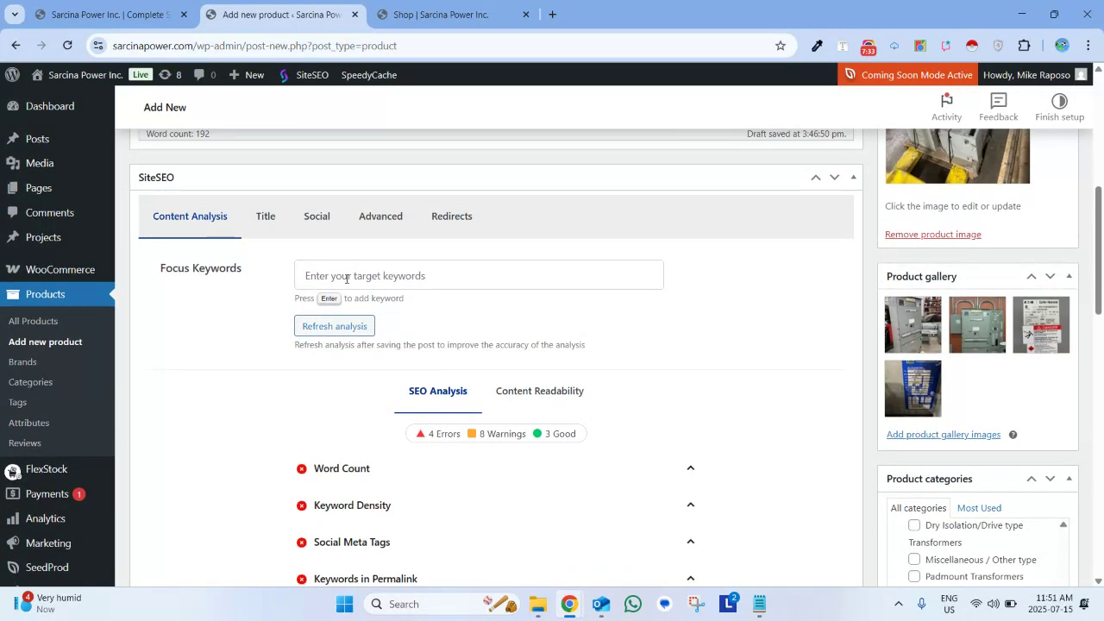
{"action": "scroll", "coordinate": [690, 251], "scroll_direction": "up", "scroll_amount": 5}
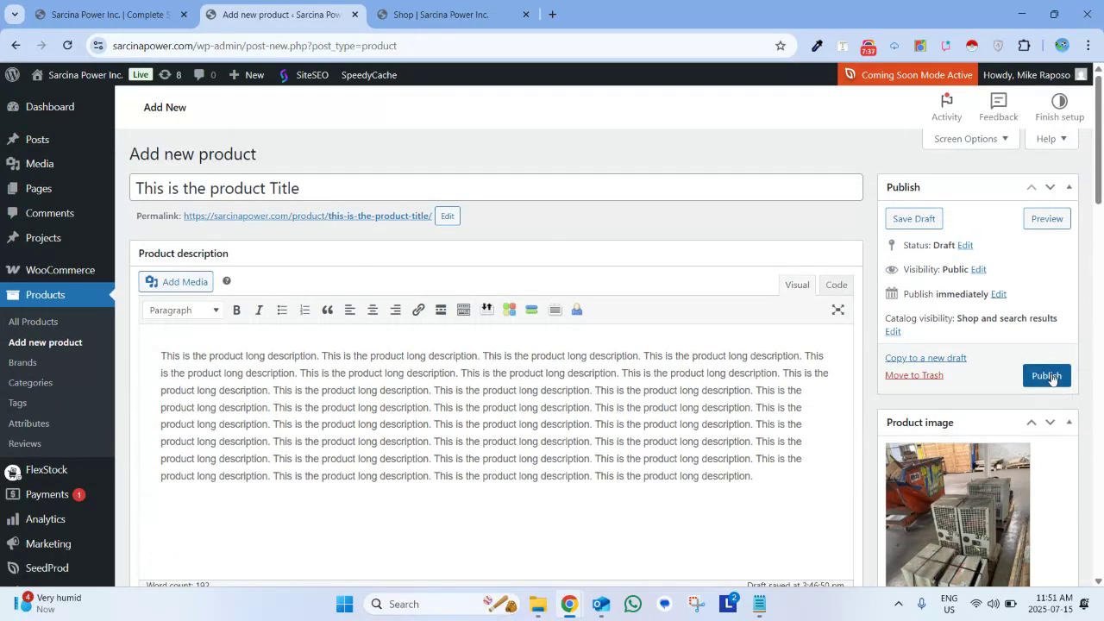
{"action": "left_click", "coordinate": [1052, 379]}
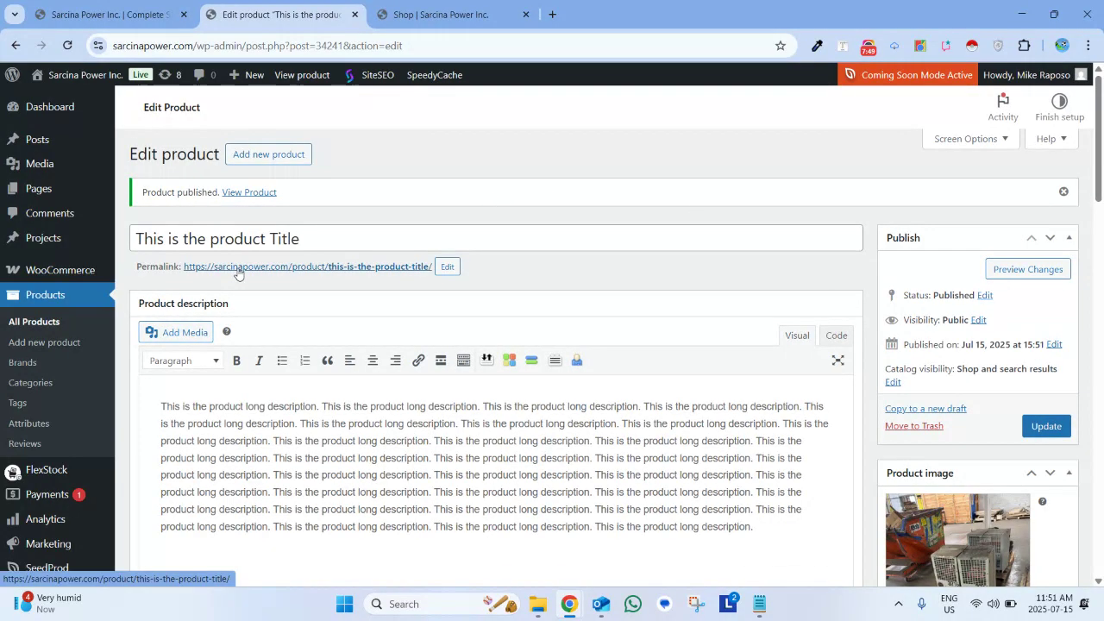
Reload the public shop page, check the product listing, and open the page of "This is the product Title"
{"action": "left_click", "coordinate": [438, 8]}
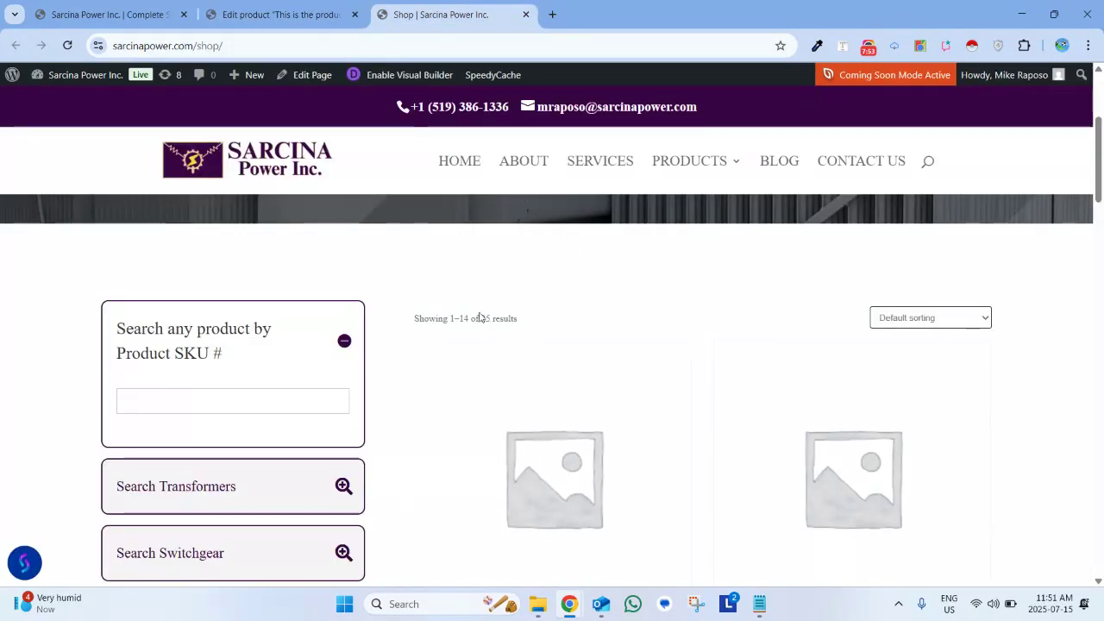
{"action": "left_click_drag", "start_coordinate": [481, 317], "coordinate": [526, 327]}
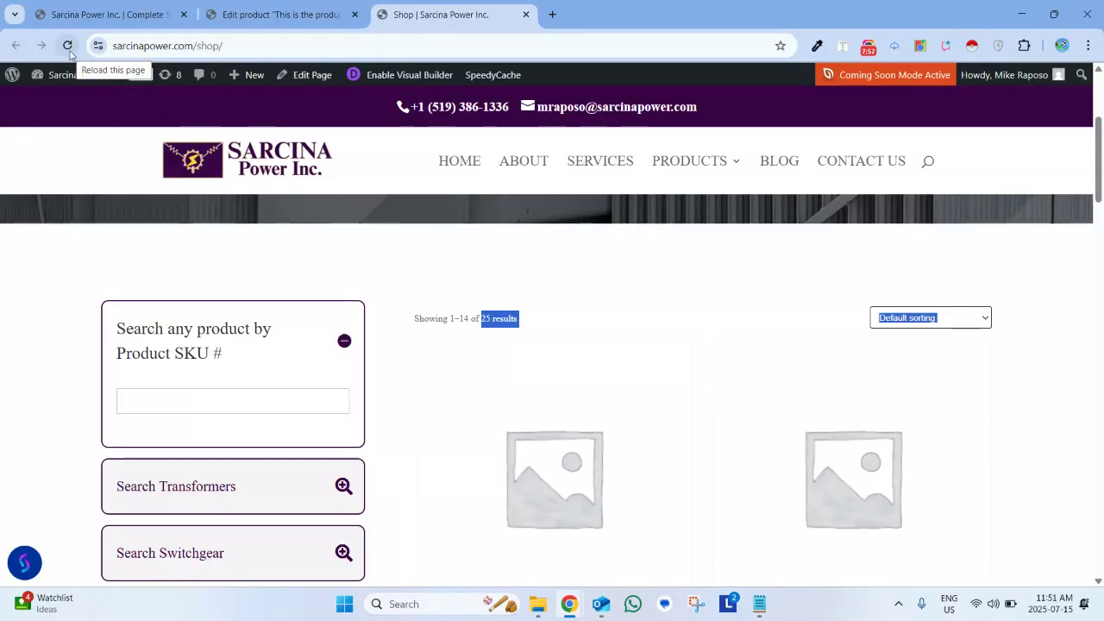
{"action": "left_click", "coordinate": [69, 52]}
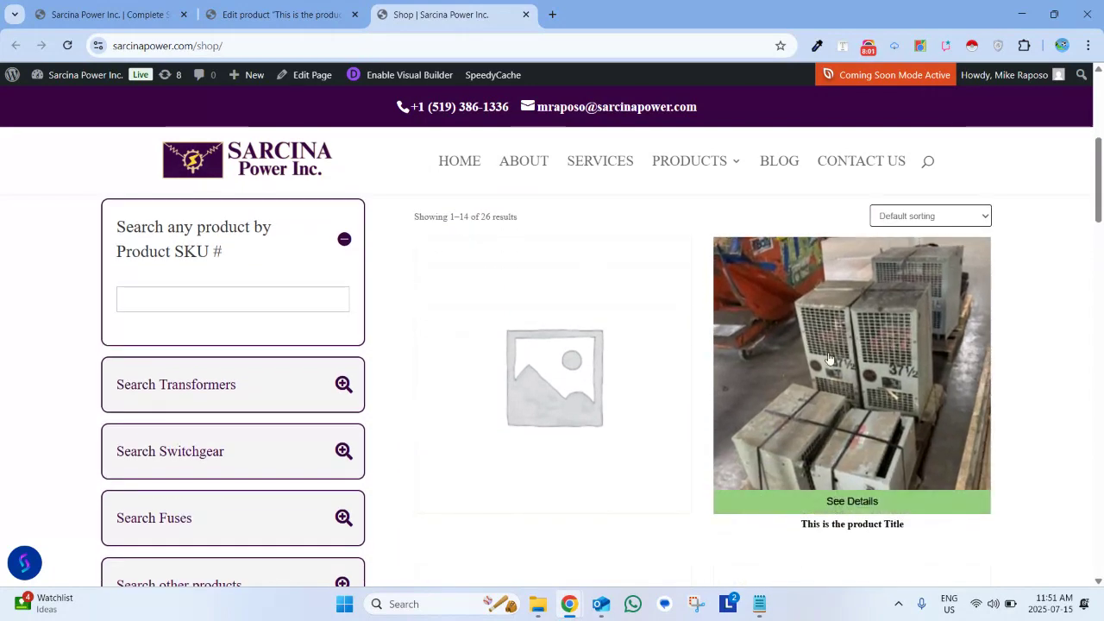
{"action": "left_click", "coordinate": [892, 378]}
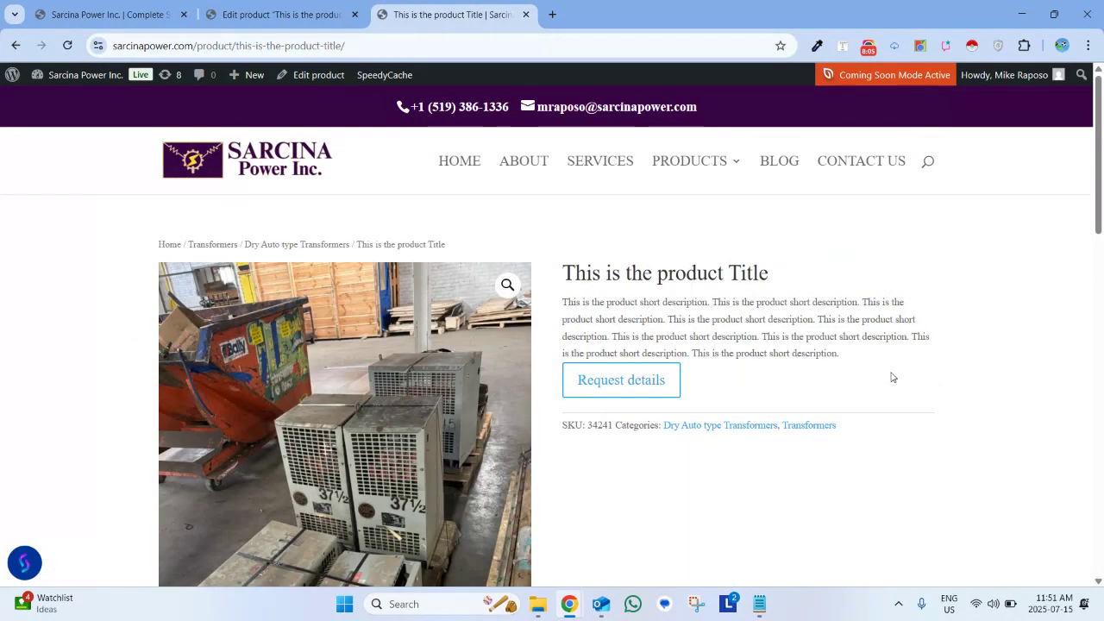
Check the title, short description and long description on the published product page
{"action": "left_click_drag", "start_coordinate": [572, 273], "coordinate": [770, 273]}
{"action": "left_click", "coordinate": [770, 273]}
{"action": "left_click_drag", "start_coordinate": [564, 302], "coordinate": [867, 360]}
{"action": "left_click", "coordinate": [866, 360]}
{"action": "scroll", "coordinate": [866, 360], "scroll_direction": "down", "scroll_amount": 6}
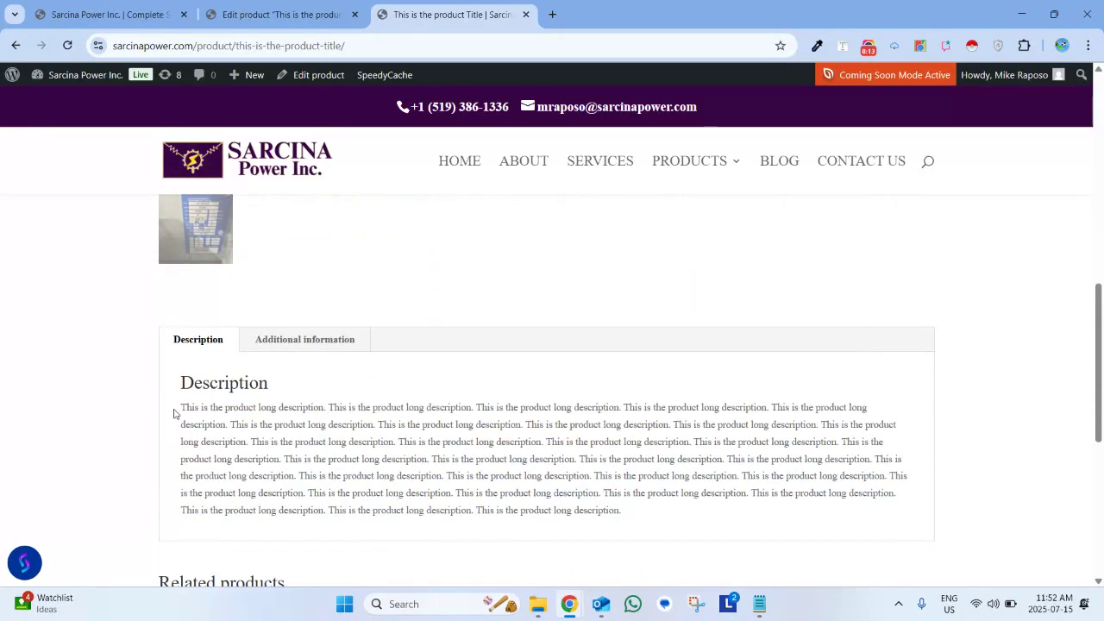
{"action": "left_click_drag", "start_coordinate": [193, 424], "coordinate": [391, 509]}
{"action": "left_click", "coordinate": [390, 509]}
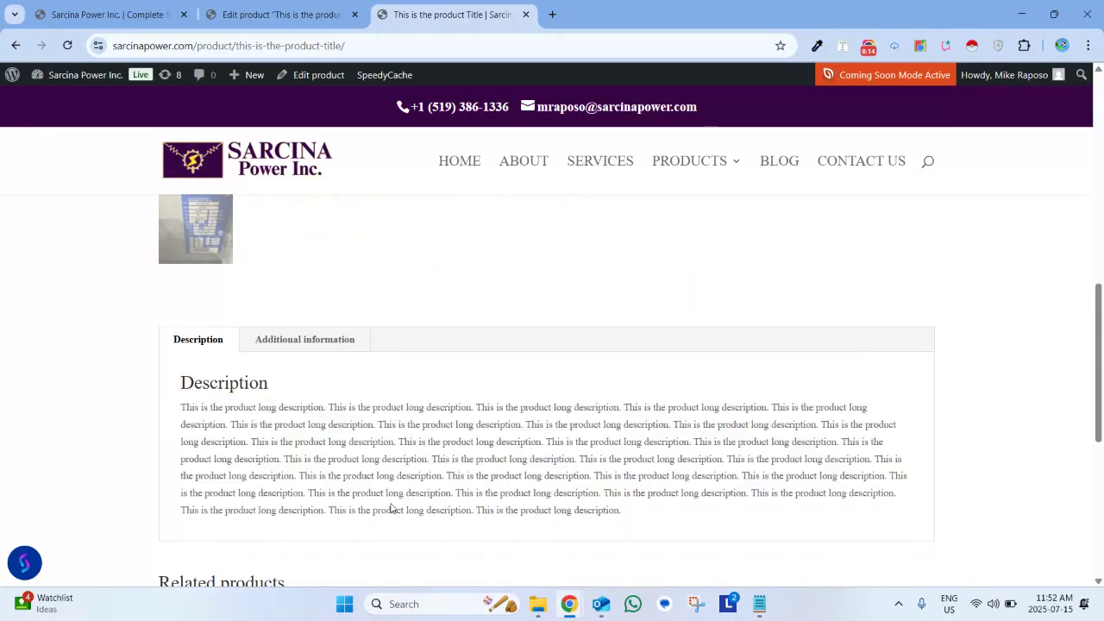
Review the product's additional information and the related products on its public page
{"action": "left_click", "coordinate": [313, 341]}
{"action": "scroll", "coordinate": [449, 405], "scroll_direction": "down", "scroll_amount": 1}
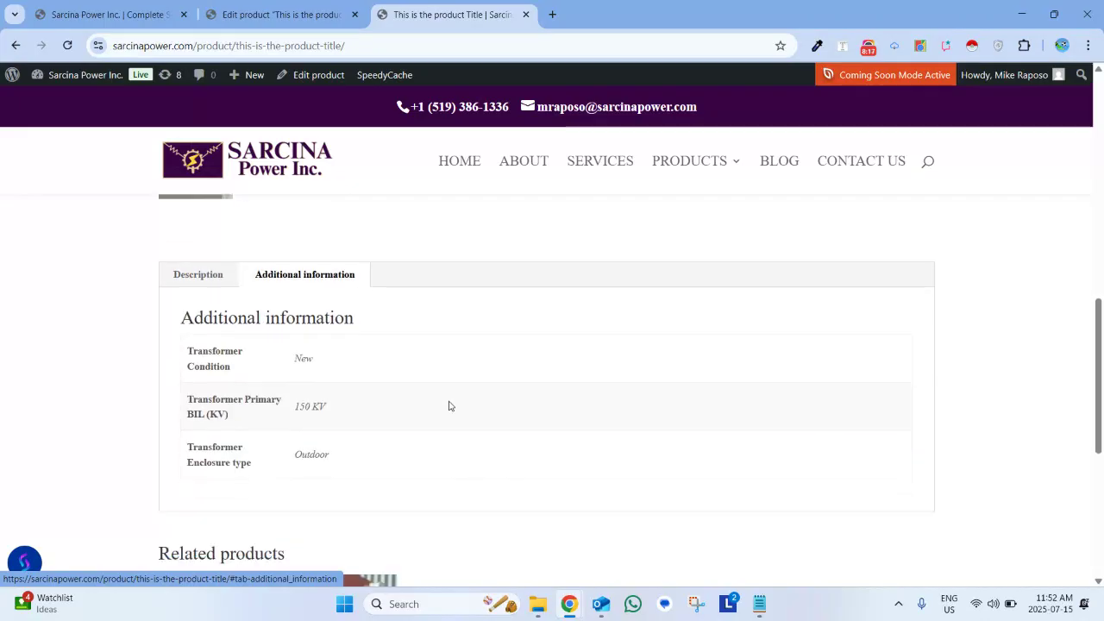
{"action": "scroll", "coordinate": [448, 405], "scroll_direction": "down", "scroll_amount": 1}
{"action": "scroll", "coordinate": [367, 346], "scroll_direction": "down", "scroll_amount": 4}
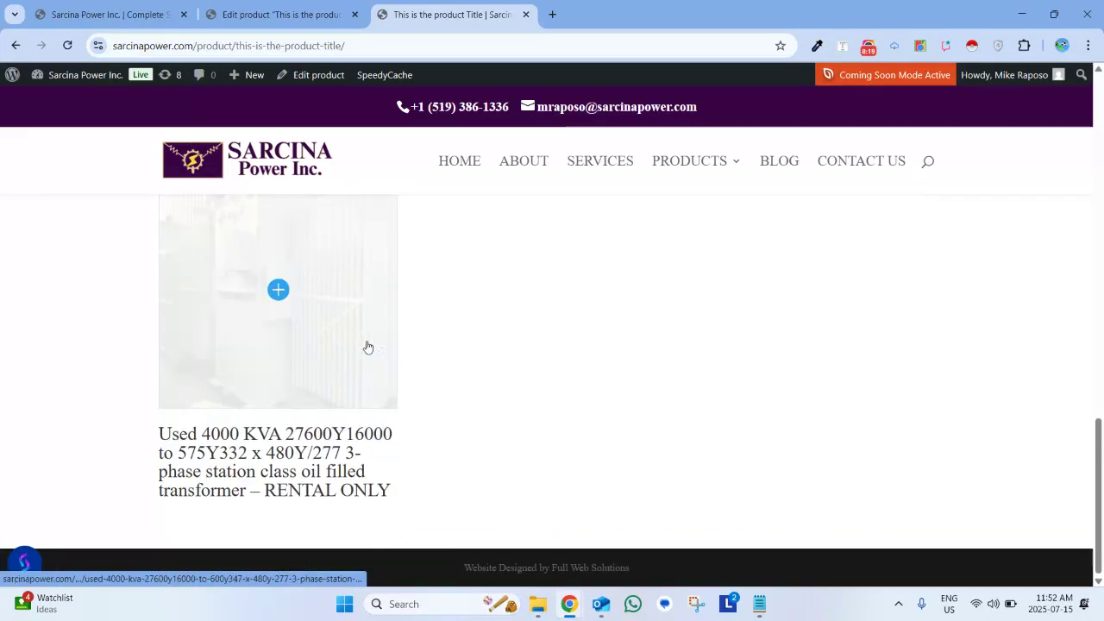
{"action": "scroll", "coordinate": [366, 346], "scroll_direction": "up", "scroll_amount": 10}
{"action": "scroll", "coordinate": [368, 346], "scroll_direction": "up", "scroll_amount": 2}
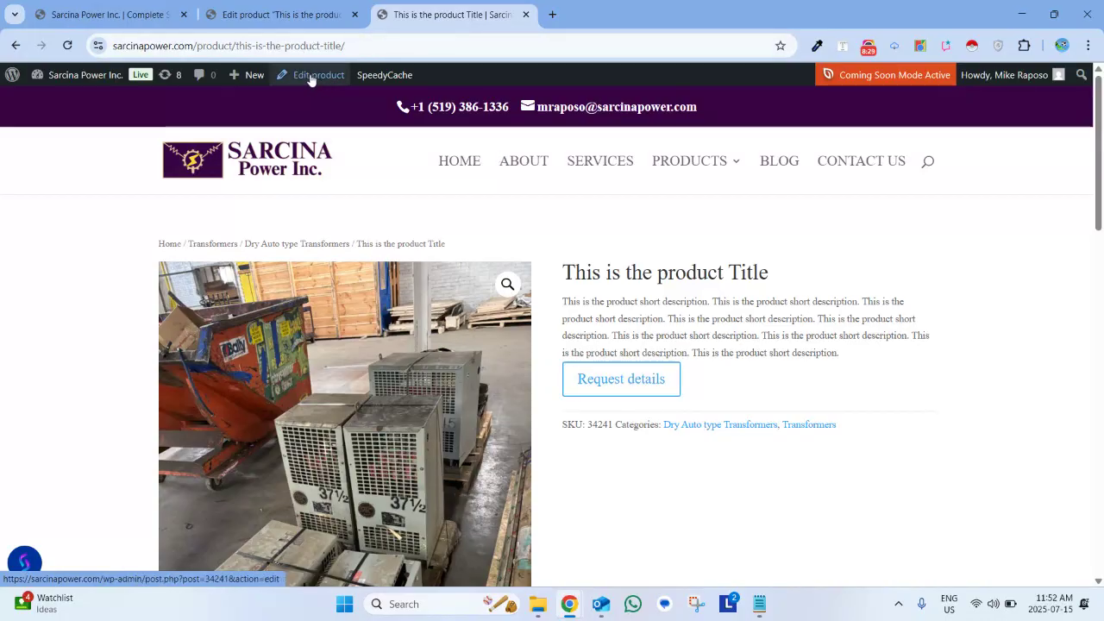
Switch back to the product's edit page and look over its form
{"action": "left_click", "coordinate": [159, 11]}
{"action": "left_click", "coordinate": [243, 7]}
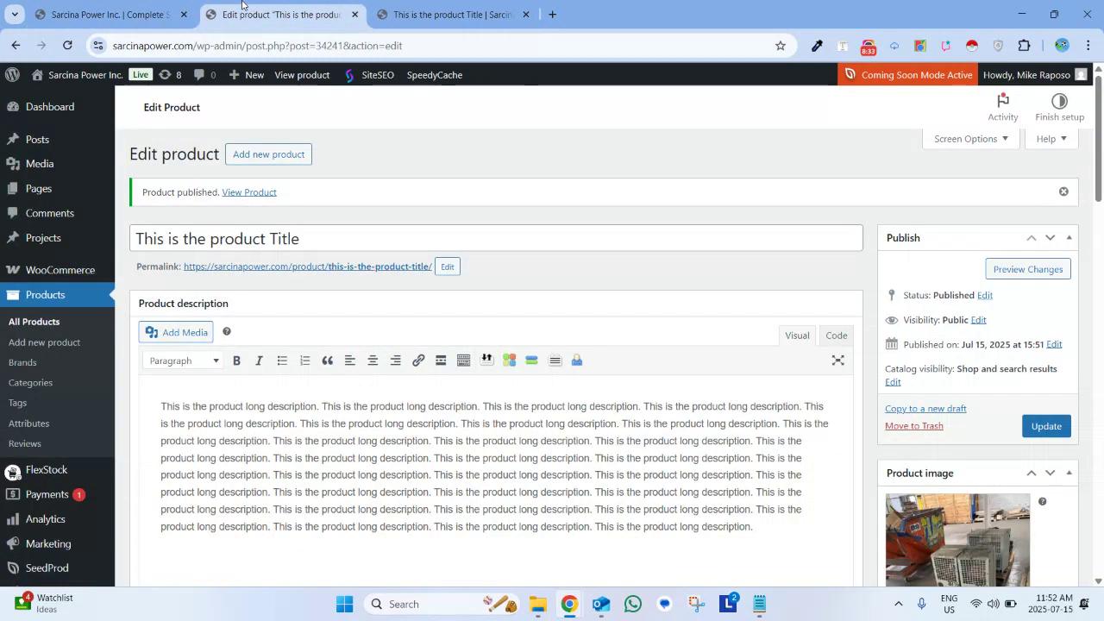
{"action": "scroll", "coordinate": [35, 245], "scroll_direction": "down", "scroll_amount": 1}
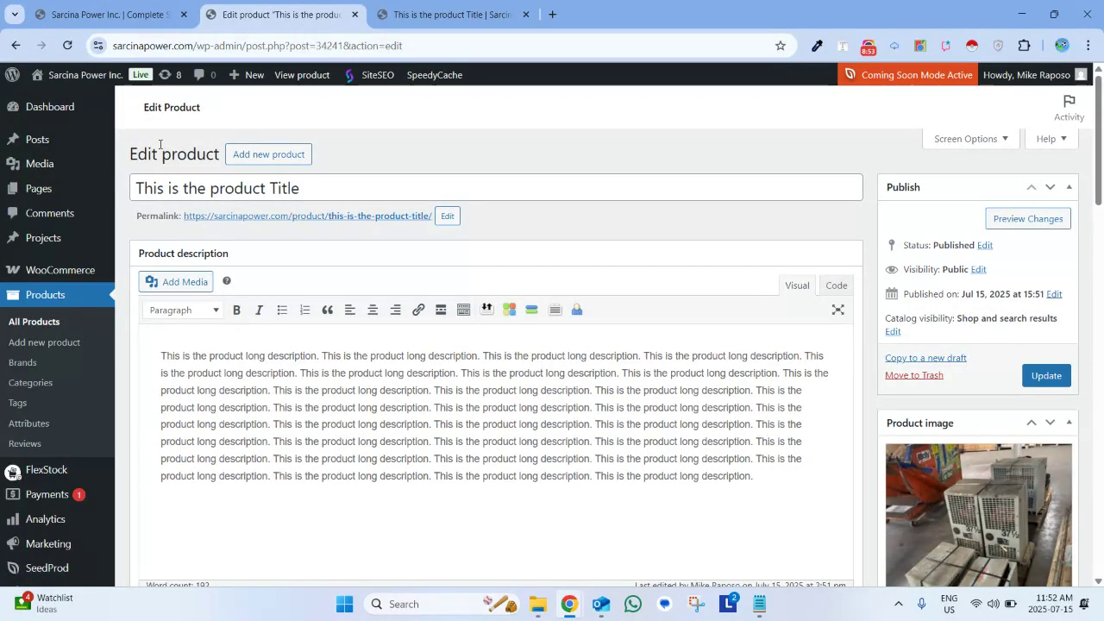
{"action": "scroll", "coordinate": [500, 250], "scroll_direction": "down", "scroll_amount": 15}
{"action": "scroll", "coordinate": [500, 247], "scroll_direction": "up", "scroll_amount": 15}
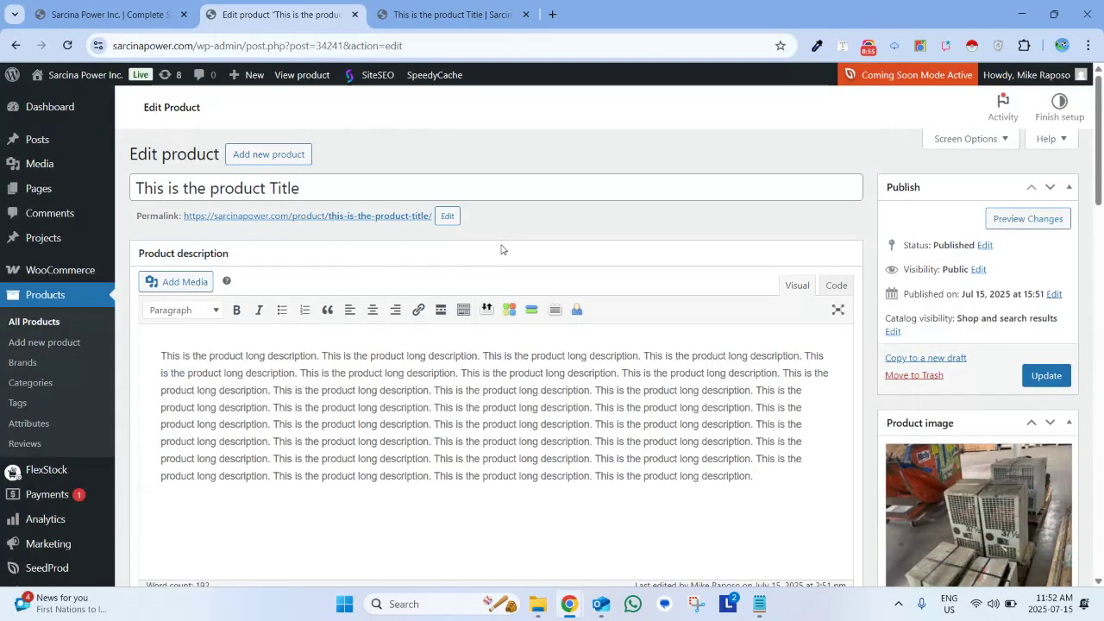
Return to the product list and open Quick Edit for "This is the product Title"
{"action": "left_click", "coordinate": [15, 44]}
{"action": "mouse_move", "coordinate": [291, 286]}
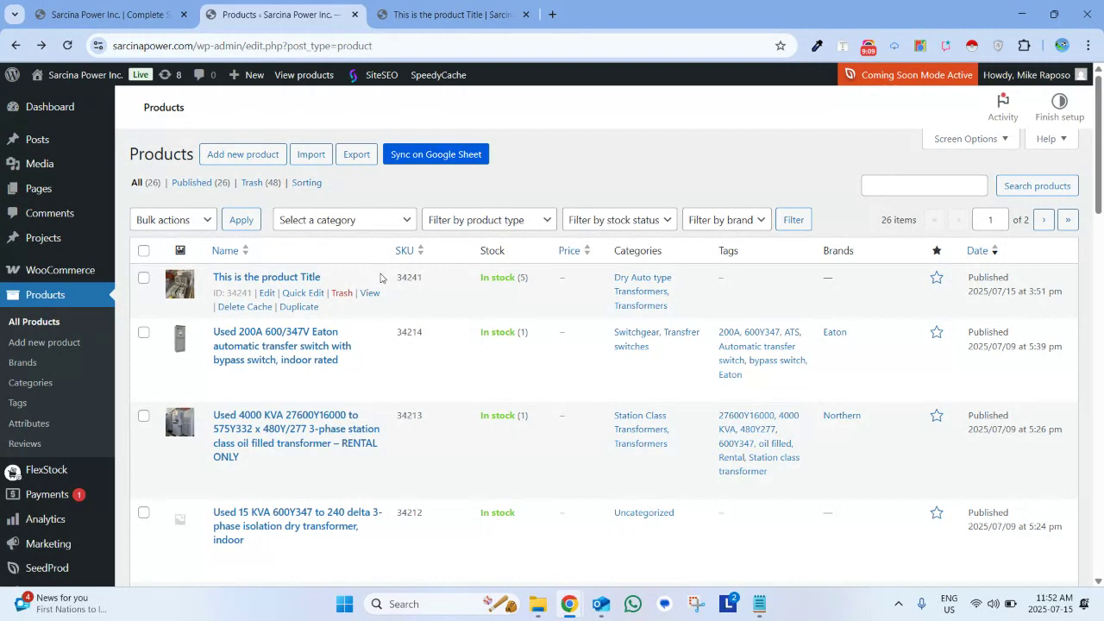
{"action": "left_click", "coordinate": [311, 293]}
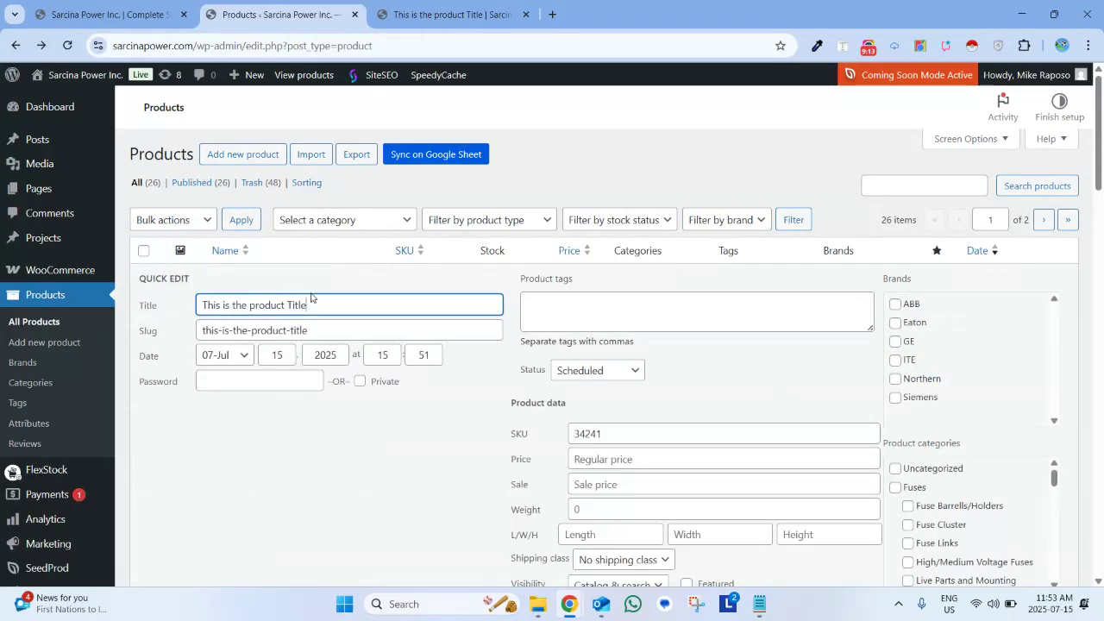
Check the available status options in the Quick Edit form of "This is the product Title"
{"action": "scroll", "coordinate": [643, 311], "scroll_direction": "down", "scroll_amount": 2}
{"action": "scroll", "coordinate": [642, 306], "scroll_direction": "down", "scroll_amount": 2}
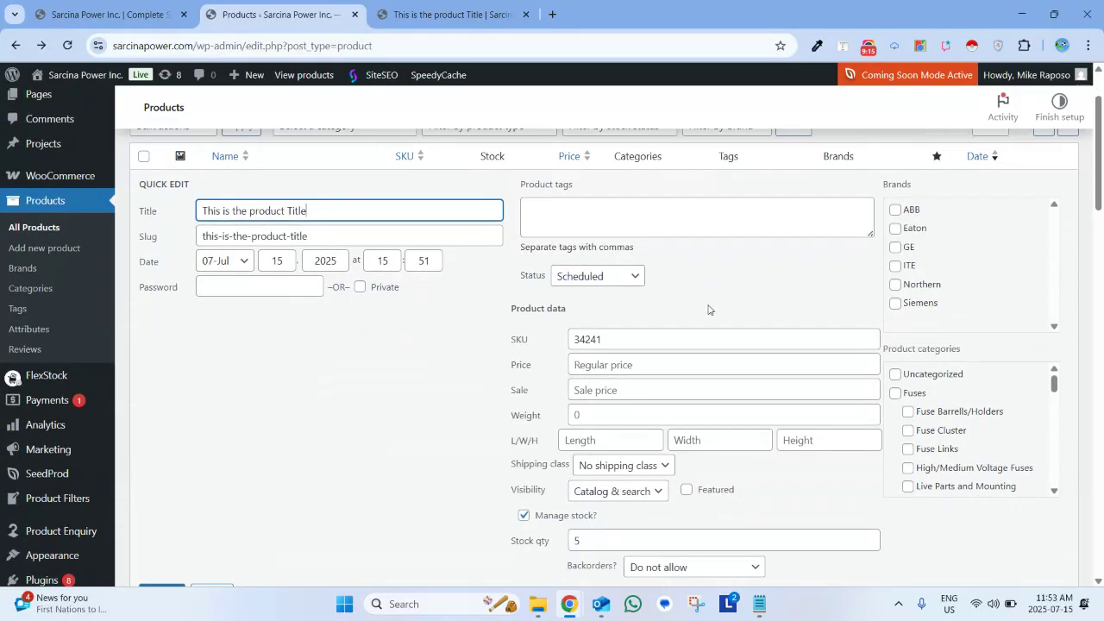
{"action": "left_click", "coordinate": [619, 269]}
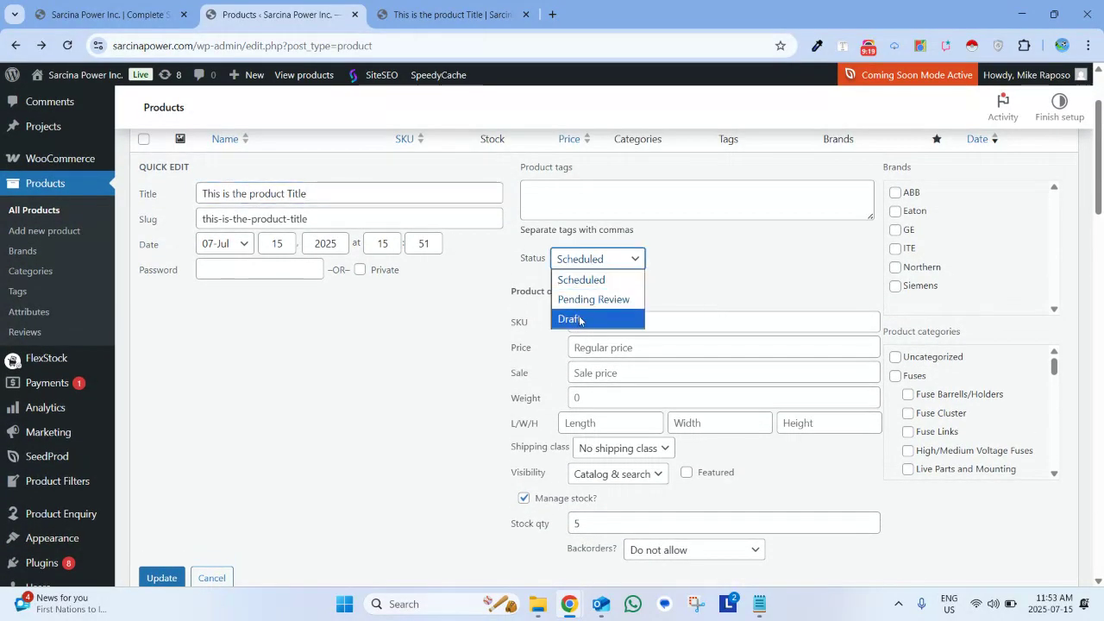
{"action": "left_click", "coordinate": [687, 299]}
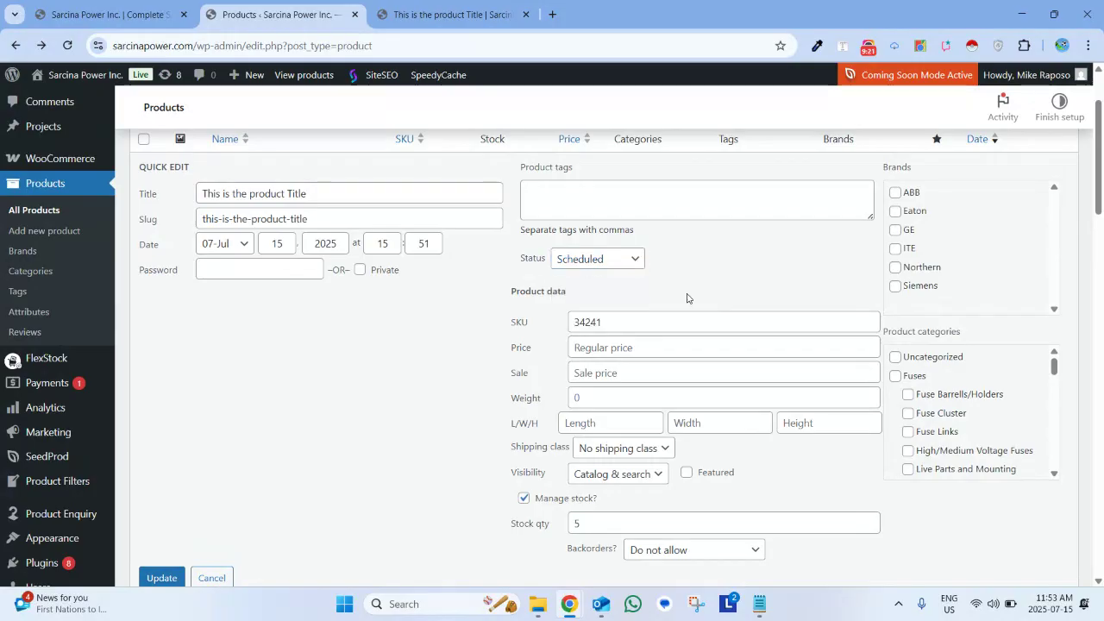
Look over the remaining Quick Edit fields, including product data and stock settings, and close the form without saving
{"action": "scroll", "coordinate": [687, 298], "scroll_direction": "down", "scroll_amount": 3}
{"action": "scroll", "coordinate": [688, 299], "scroll_direction": "up", "scroll_amount": 1}
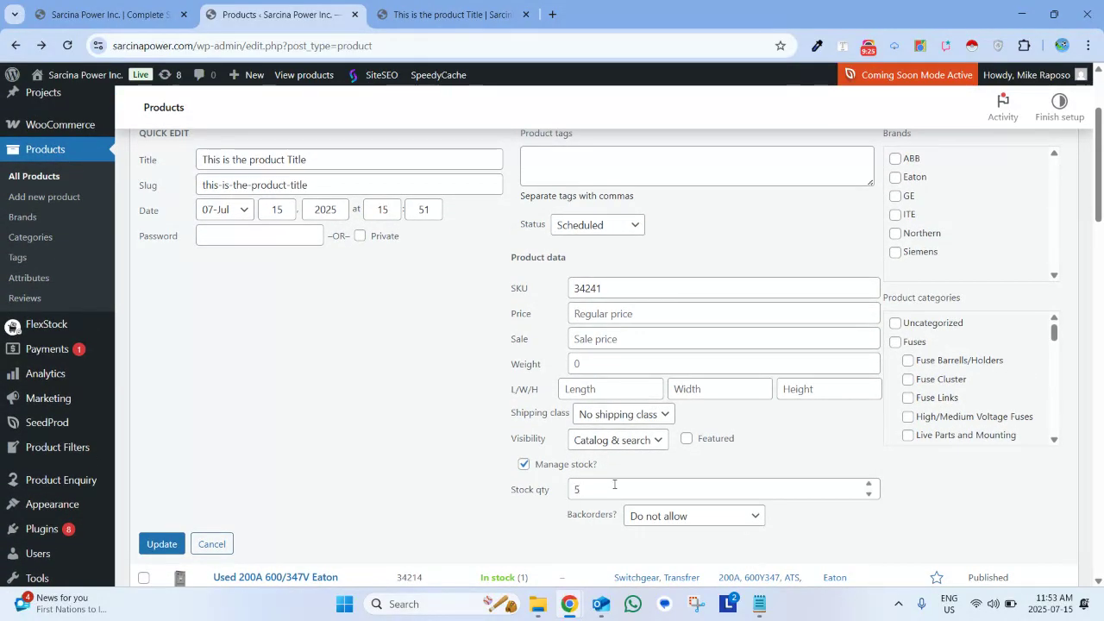
{"action": "scroll", "coordinate": [587, 490], "scroll_direction": "up", "scroll_amount": 1}
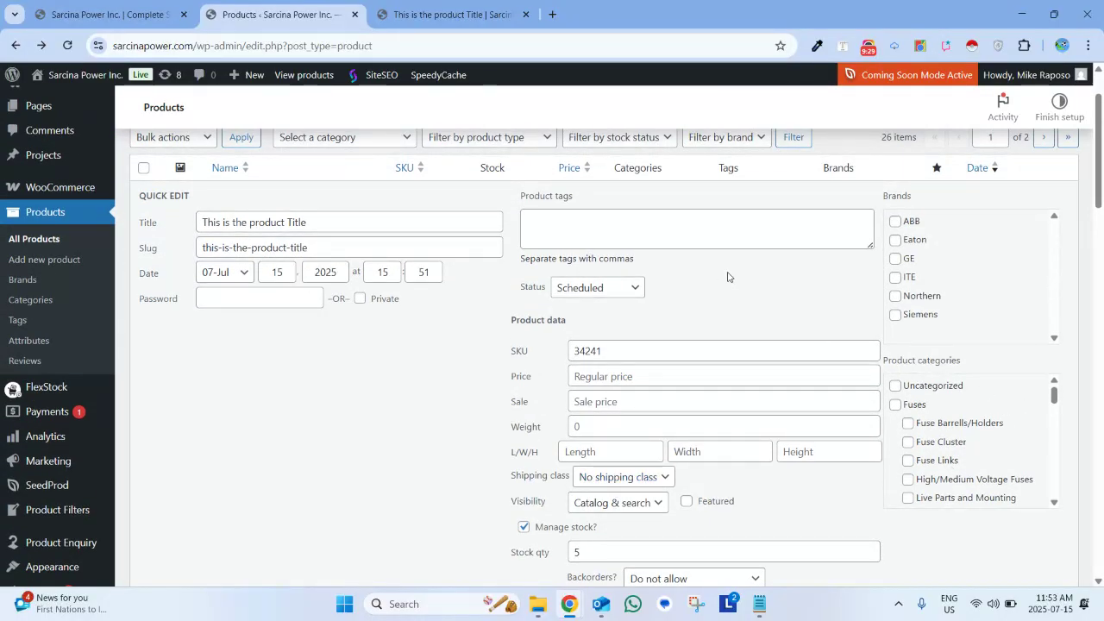
{"action": "scroll", "coordinate": [449, 340], "scroll_direction": "down", "scroll_amount": 1}
{"action": "scroll", "coordinate": [448, 341], "scroll_direction": "up", "scroll_amount": 1}
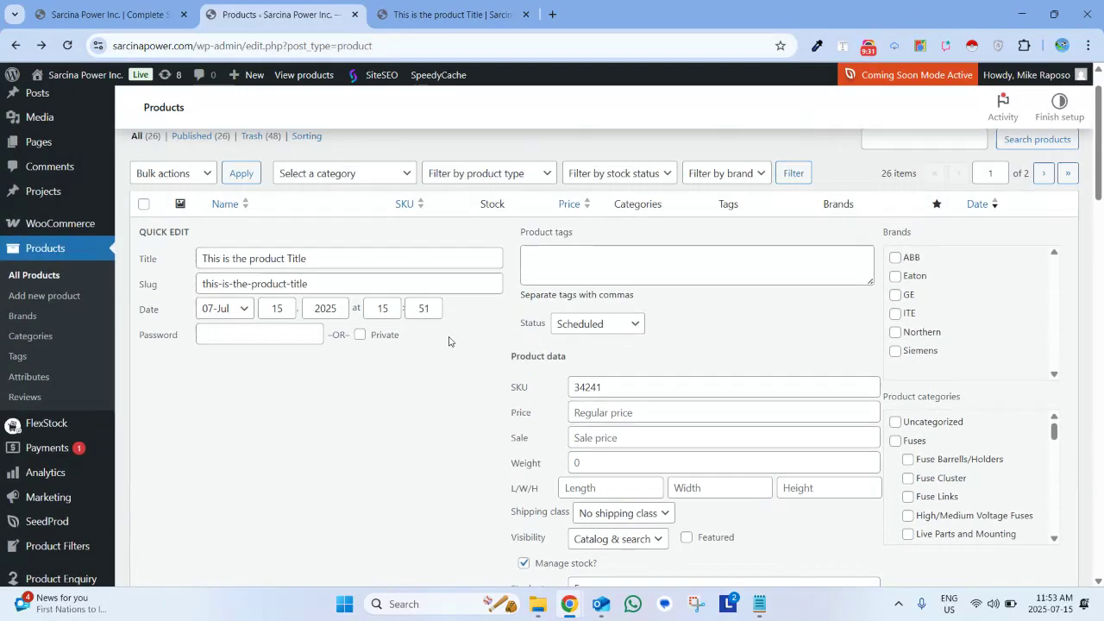
{"action": "scroll", "coordinate": [449, 341], "scroll_direction": "down", "scroll_amount": 3}
{"action": "scroll", "coordinate": [448, 341], "scroll_direction": "up", "scroll_amount": 4}
{"action": "scroll", "coordinate": [448, 341], "scroll_direction": "down", "scroll_amount": 3}
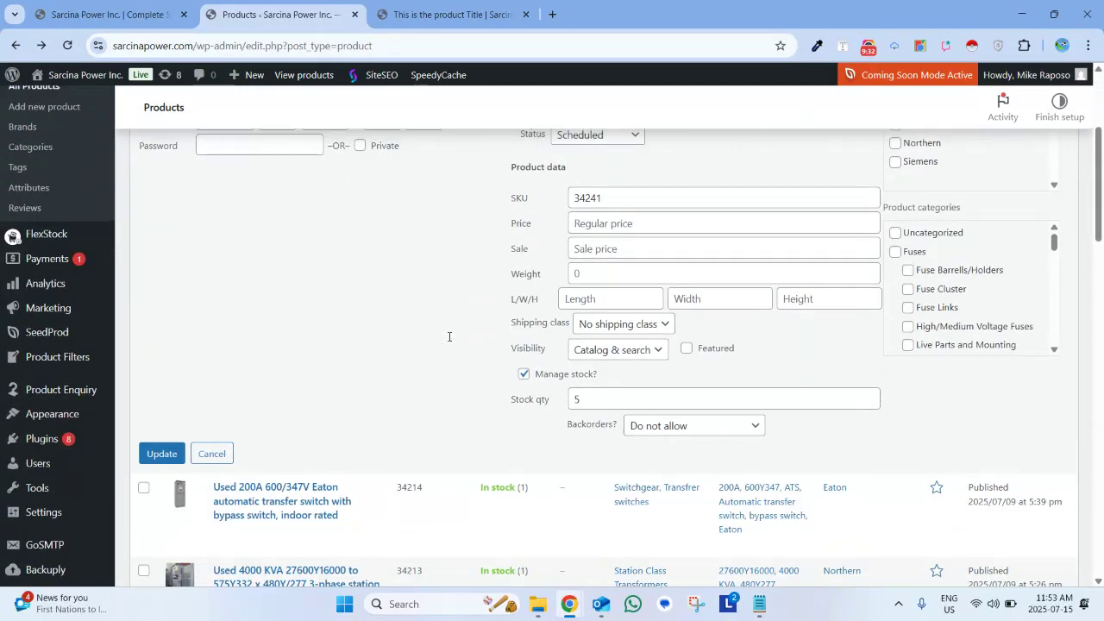
{"action": "left_click", "coordinate": [213, 454]}
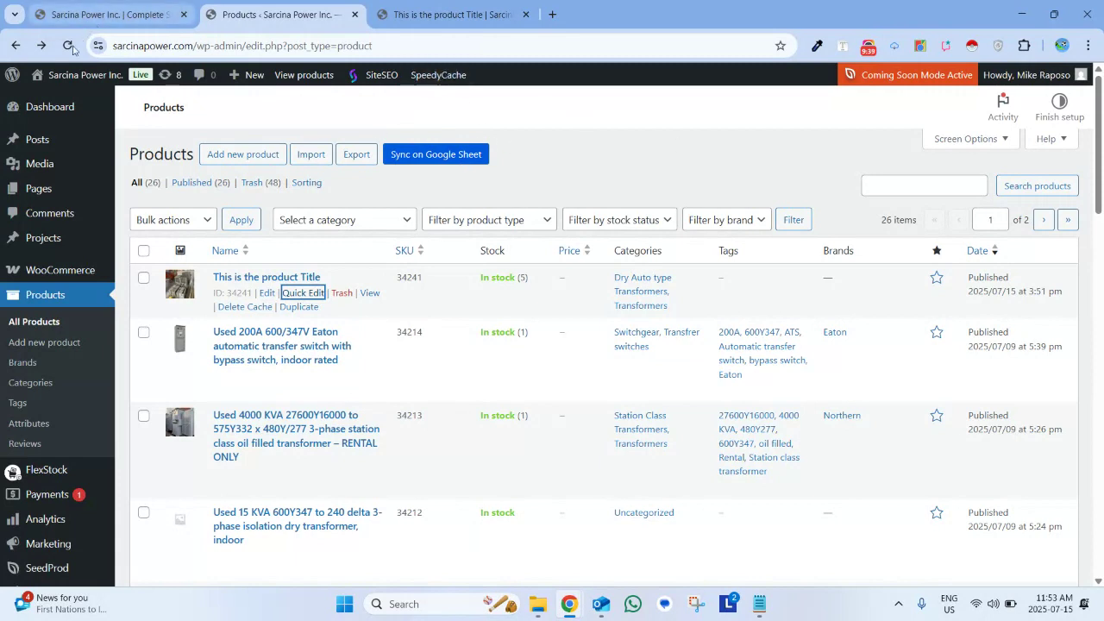
{"action": "mouse_move", "coordinate": [95, 74]}
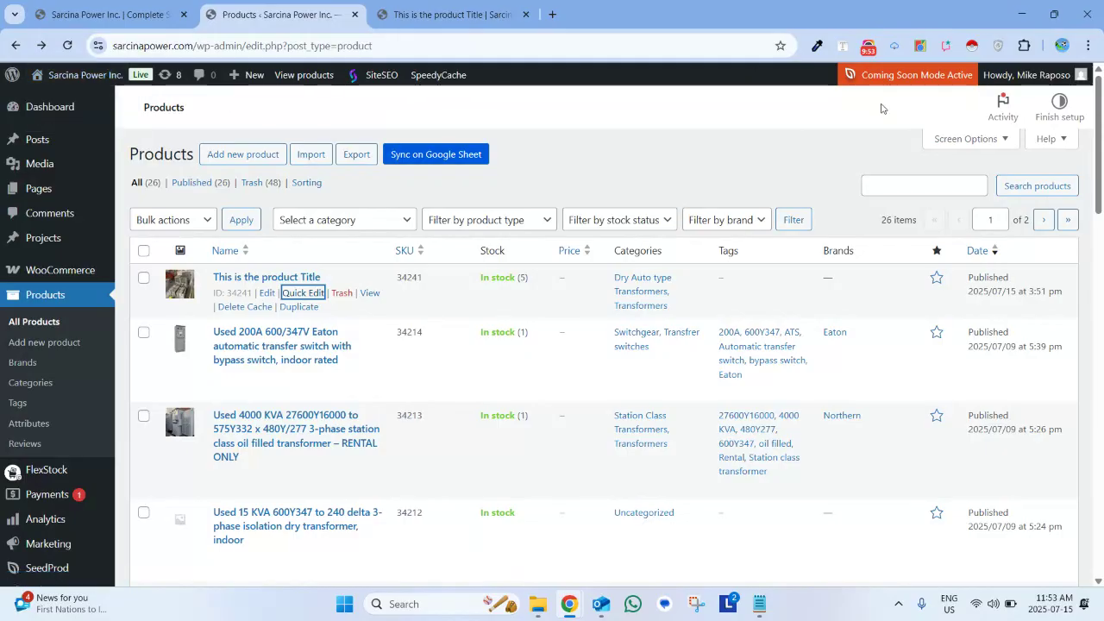
{"action": "left_click", "coordinate": [868, 46]}
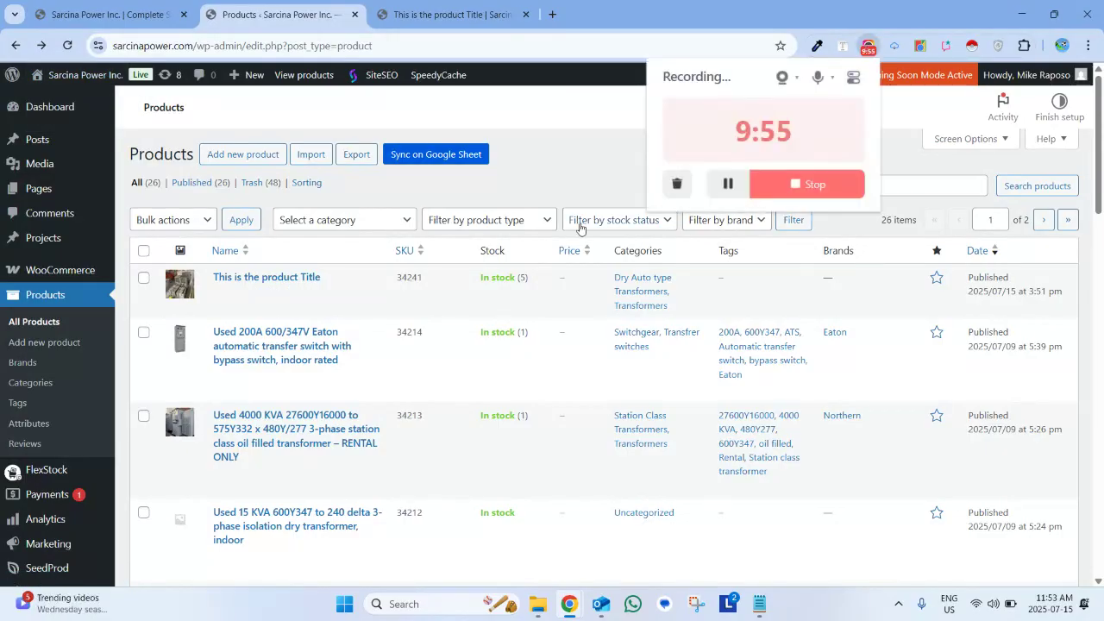